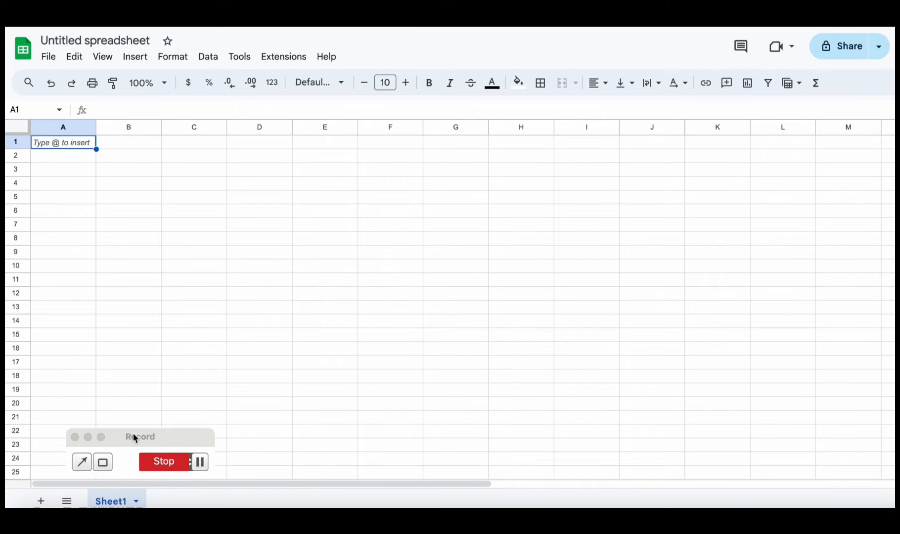
left_click_drag(127, 469, 125, 487)
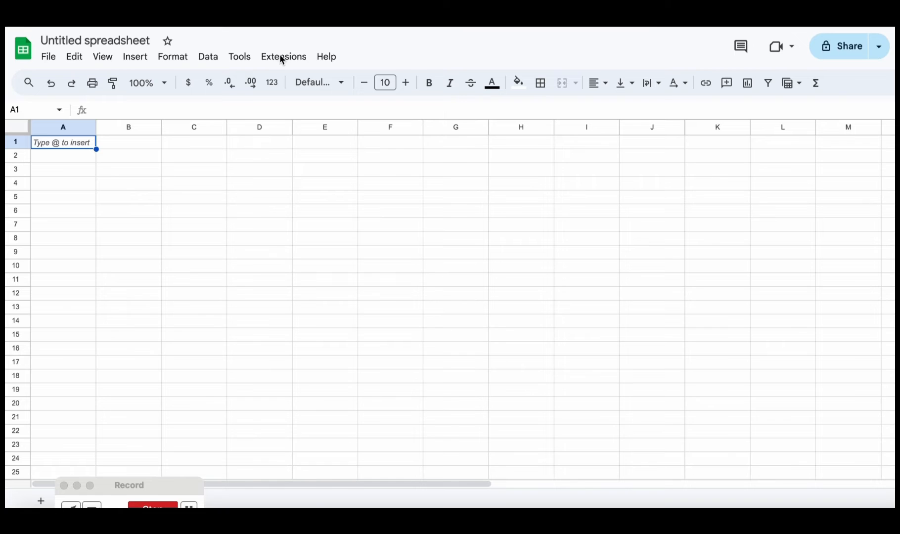
Step: Search the add-on marketplace for "GA4" and open the listing of GA4 - Reporting for Google Analytics 4 by Adformatic
left_click(281, 59)
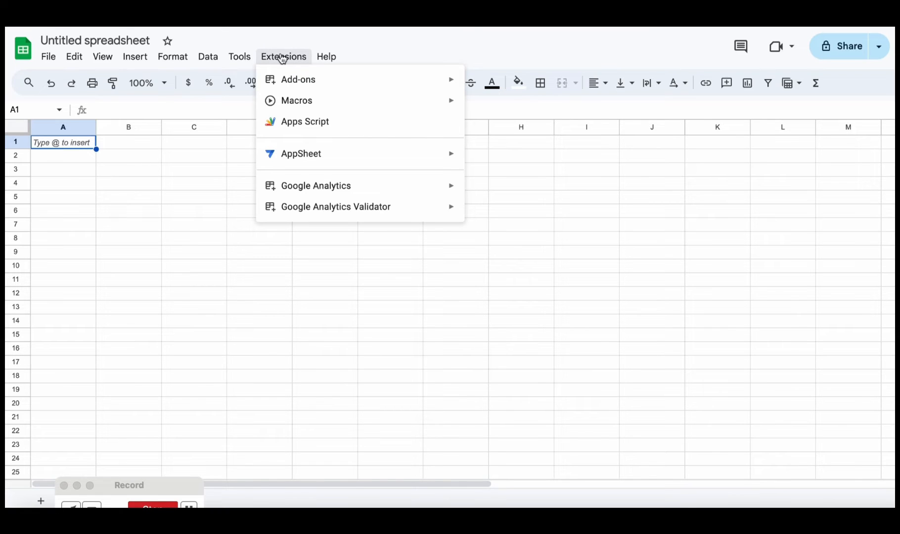
mouse_move(329, 186)
mouse_move(311, 85)
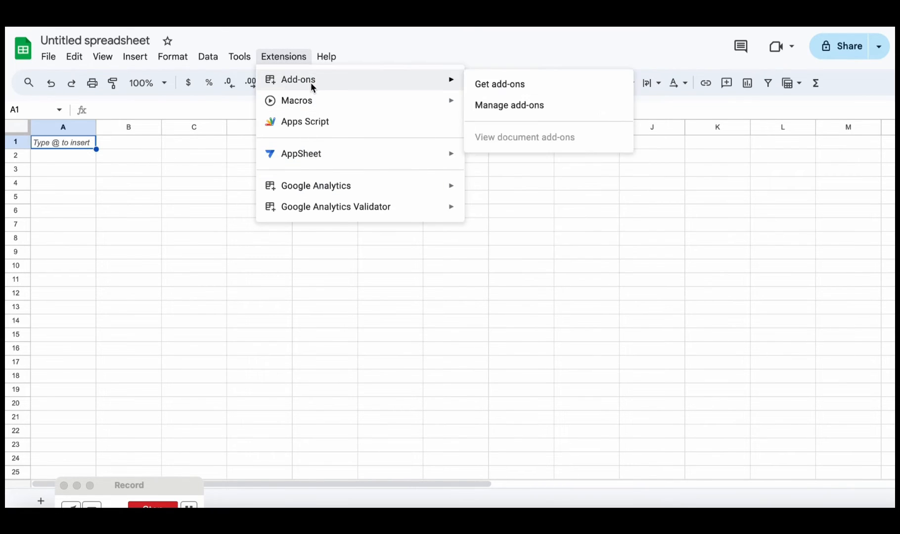
left_click(488, 88)
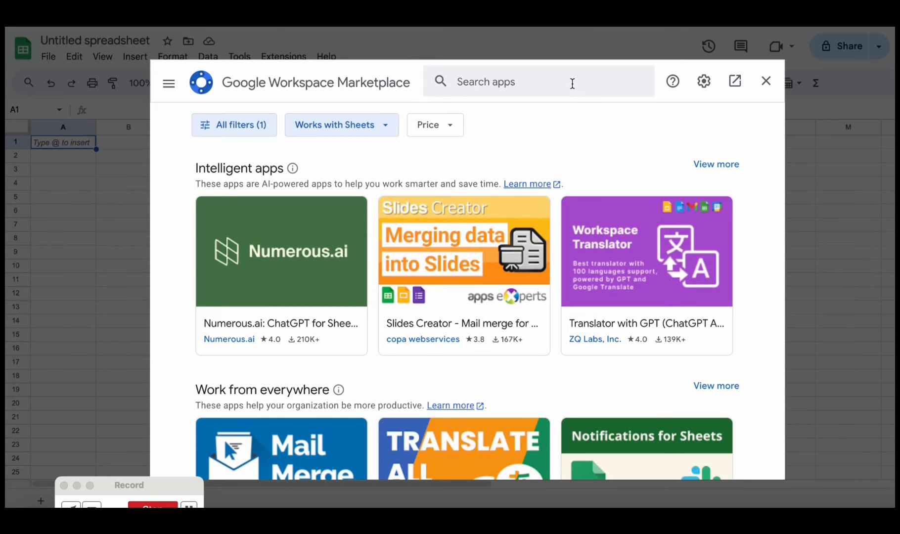
left_click(572, 82)
type("GA4")
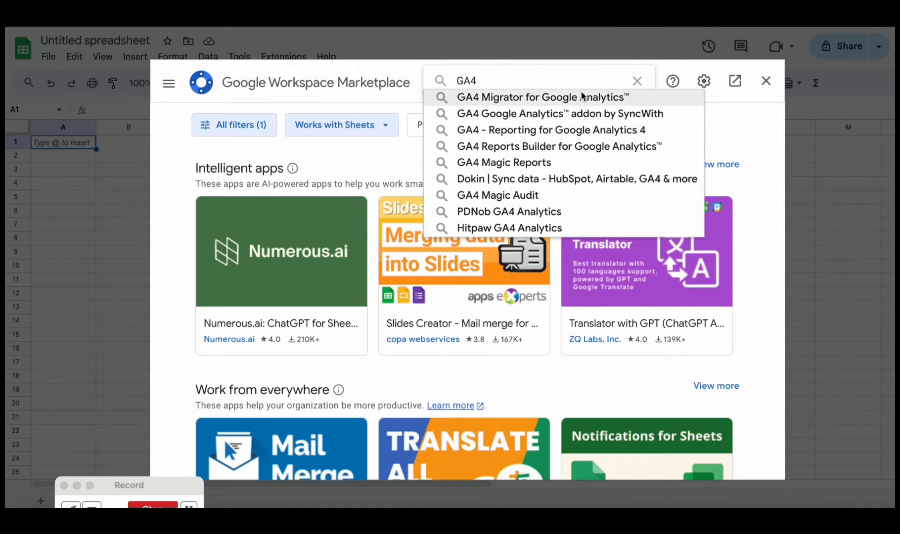
left_click(548, 130)
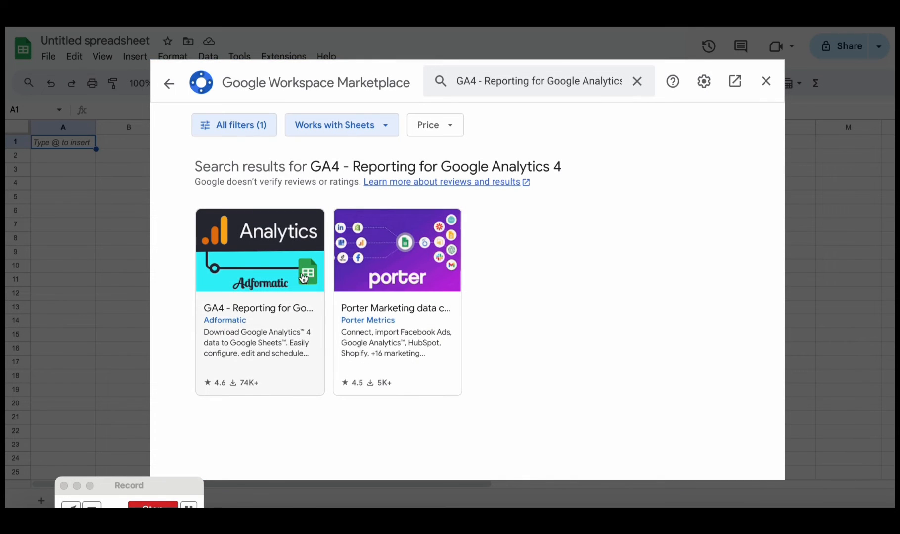
left_click(262, 315)
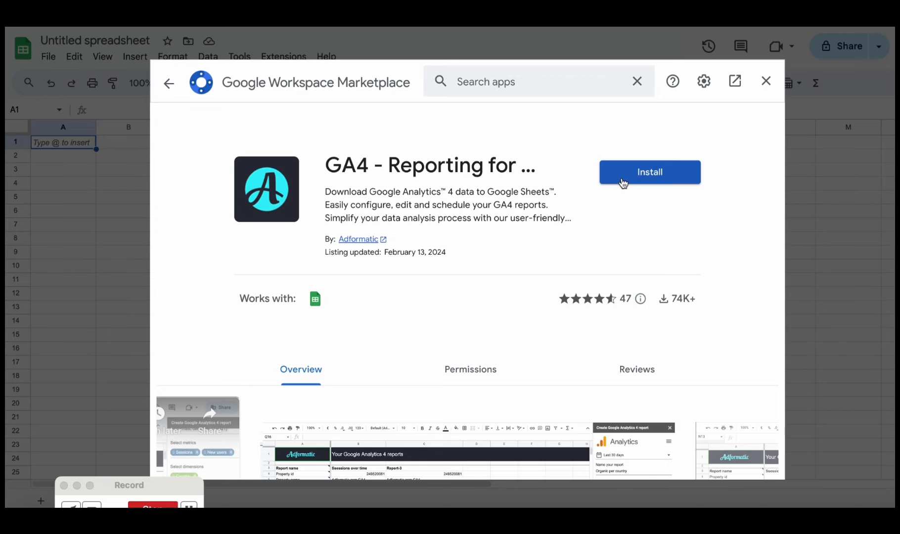
Step: Install the GA4 - Reporting for Google Analytics 4 add-on, authorize it with the Google account, and close the marketplace
left_click(622, 180)
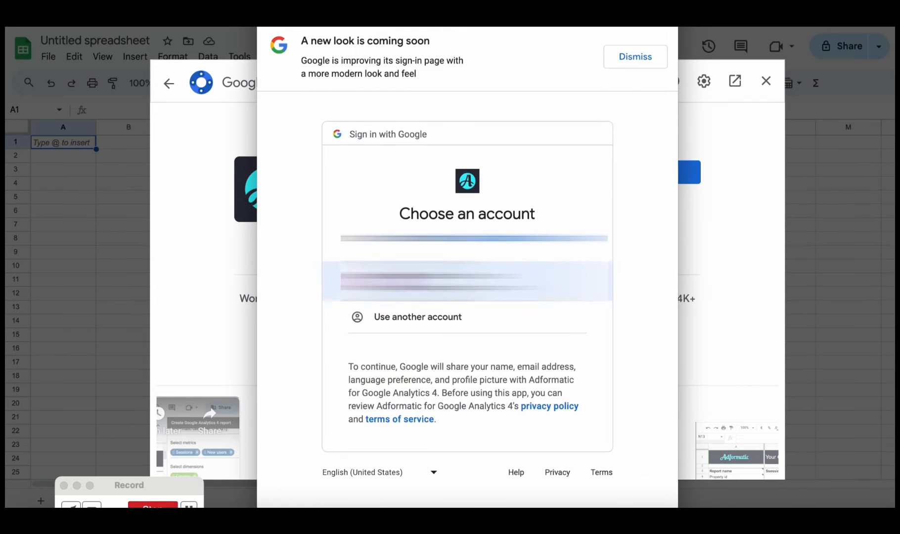
left_click(494, 281)
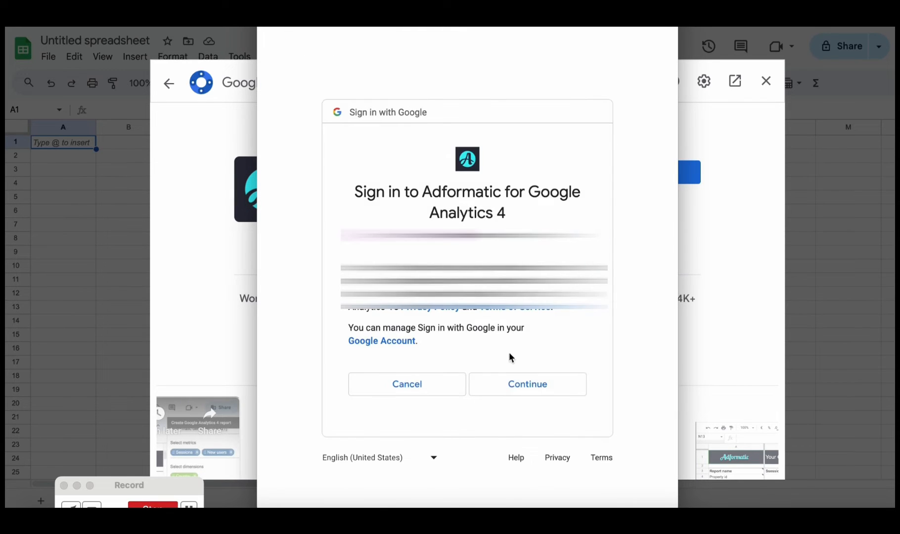
left_click(514, 388)
scroll(515, 391, "down", 7)
left_click(526, 418)
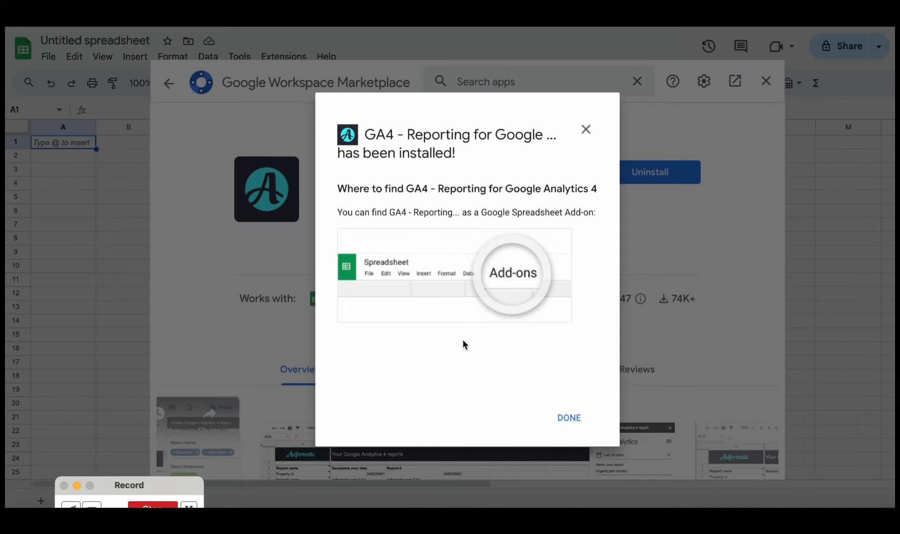
left_click(568, 418)
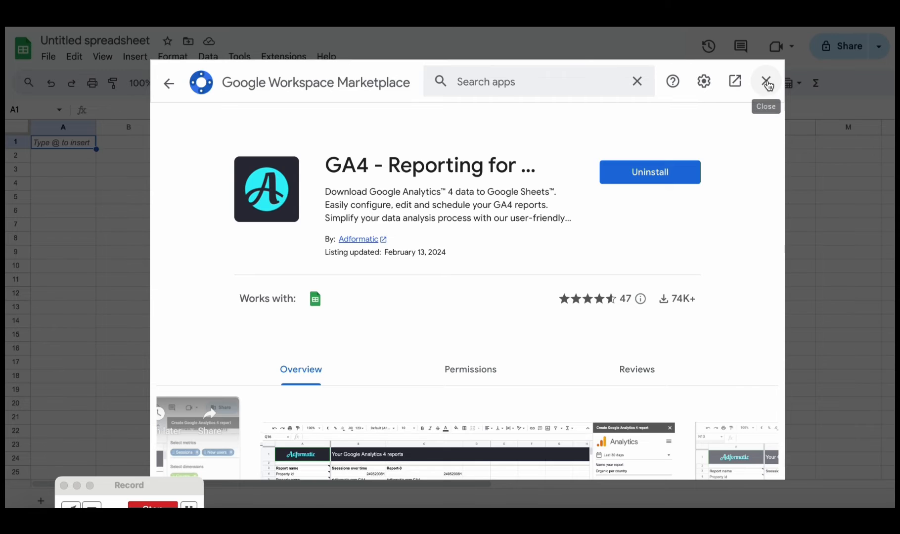
left_click(766, 81)
Step: Start a new report with the GA4 - Reporting for Google Analytics 4 add-on
left_click(194, 197)
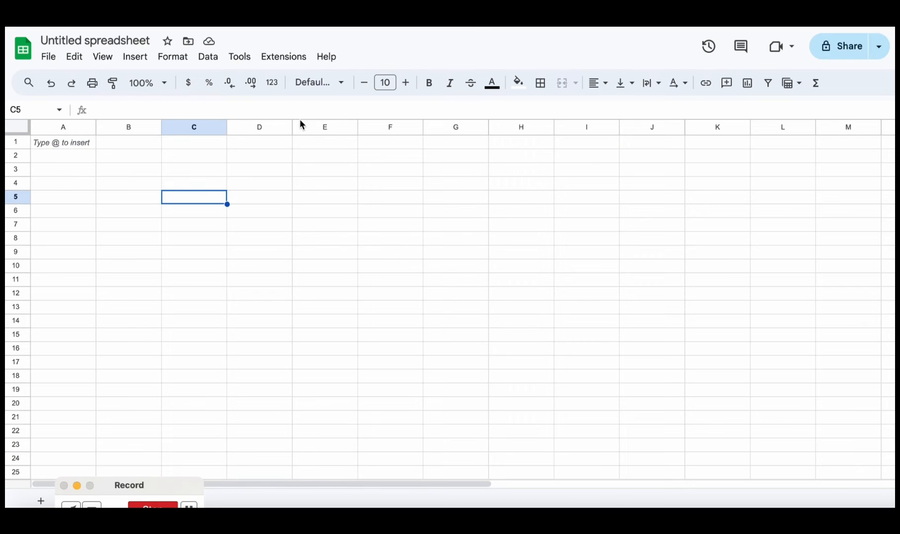
left_click(293, 57)
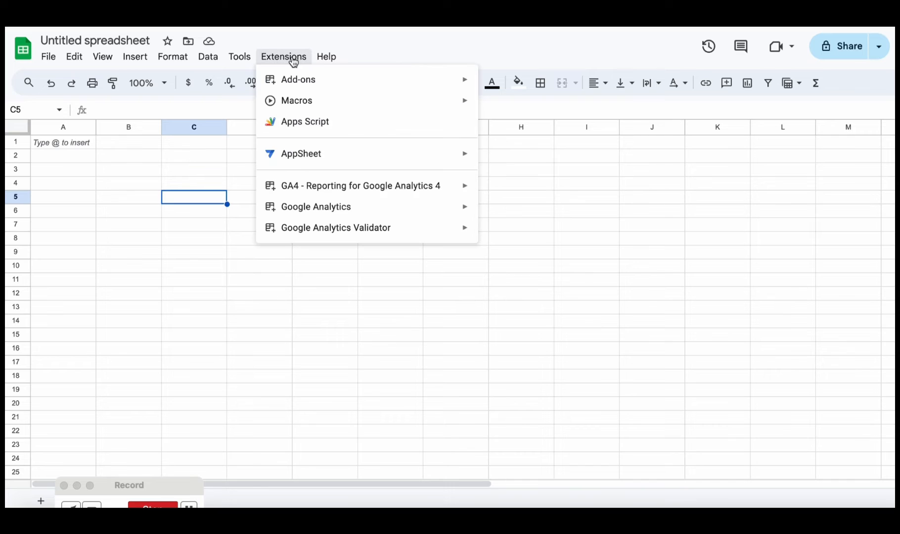
mouse_move(328, 184)
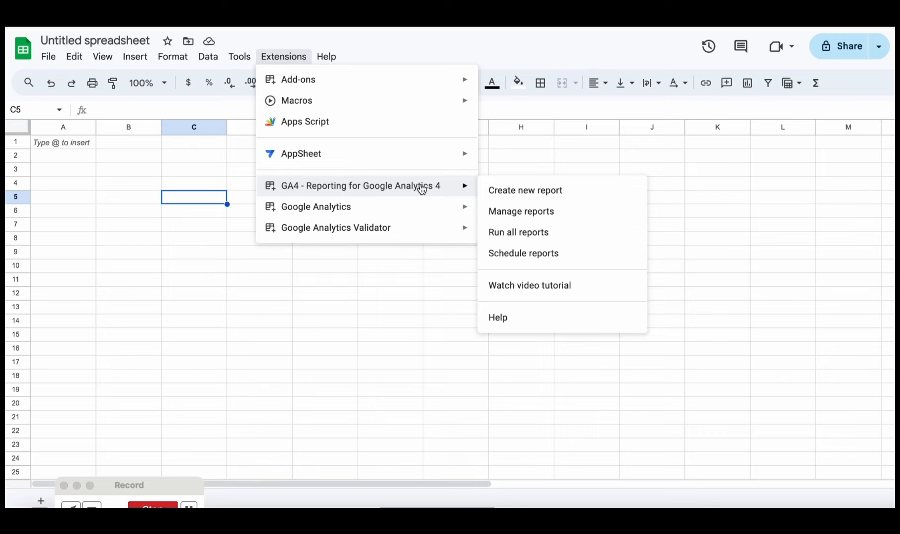
left_click(507, 197)
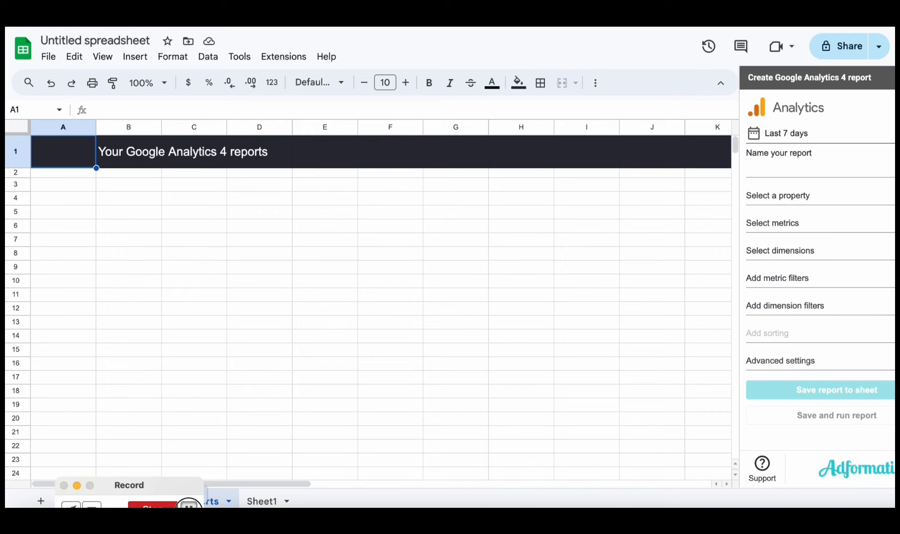
Step: Keep the report's date range at Last 7 days, name it "Item Category Master" and choose the Google Analytics property
left_click(806, 135)
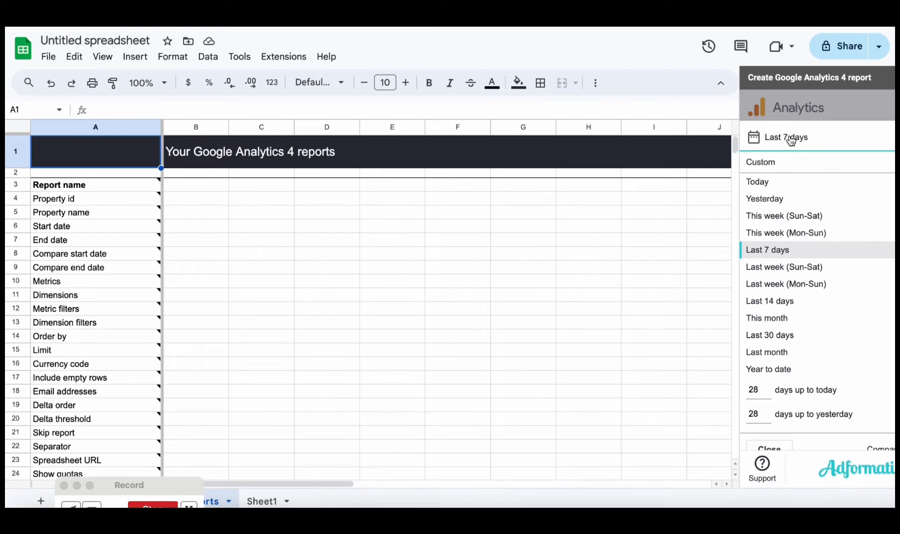
key("Escape")
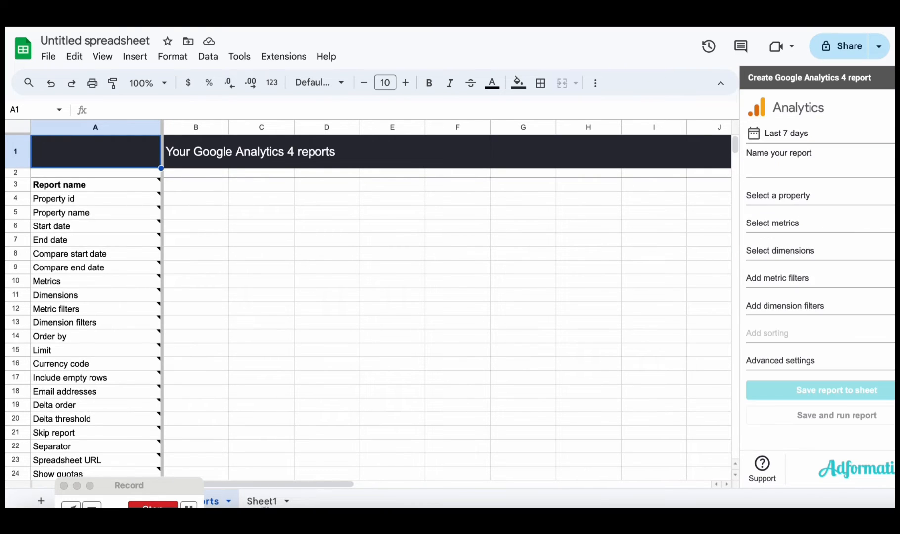
left_click(786, 173)
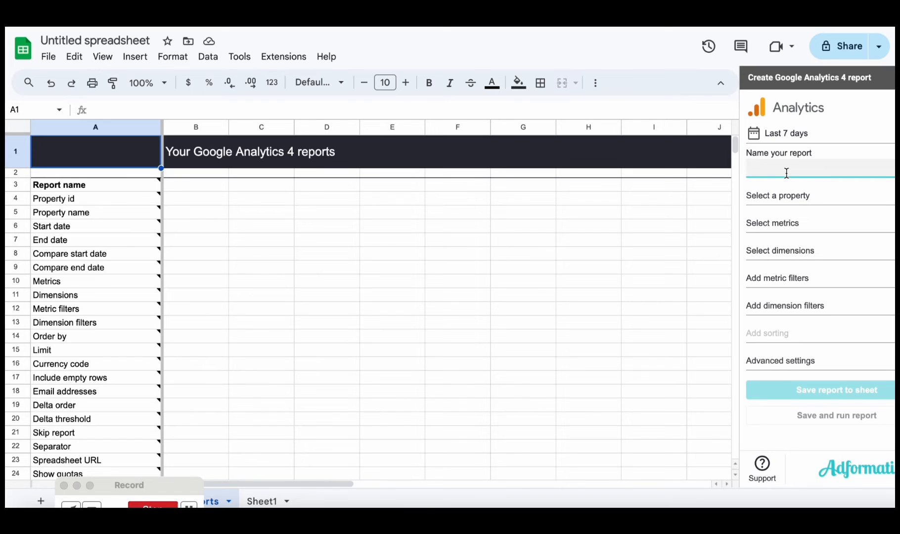
type("Item Category Master")
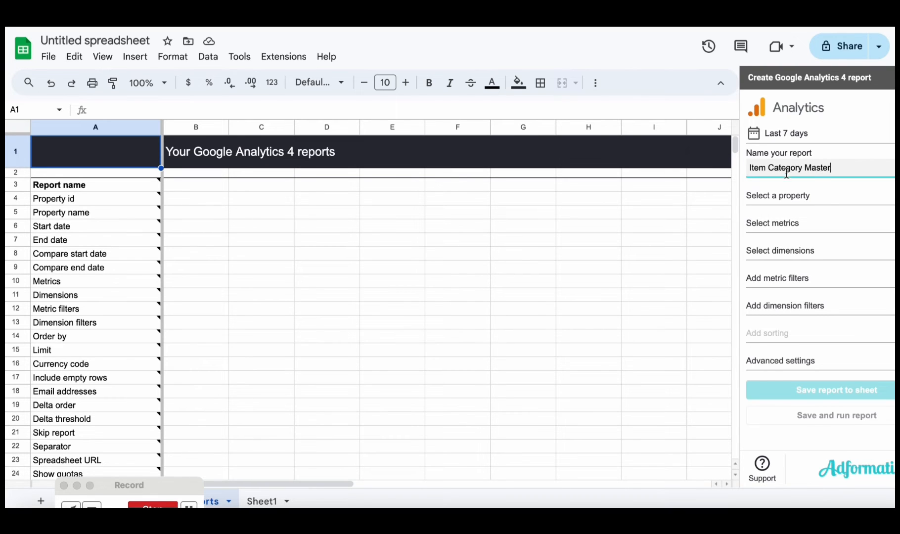
left_click(796, 200)
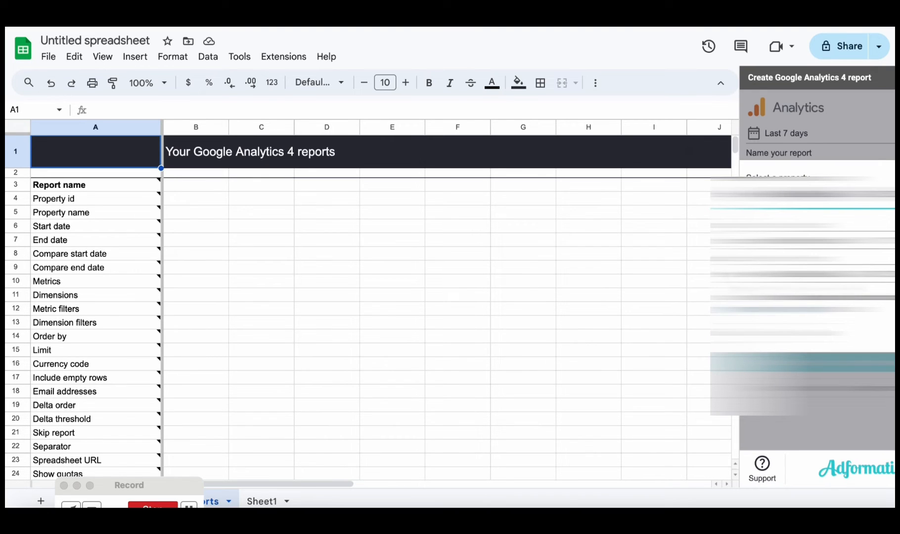
left_click(782, 334)
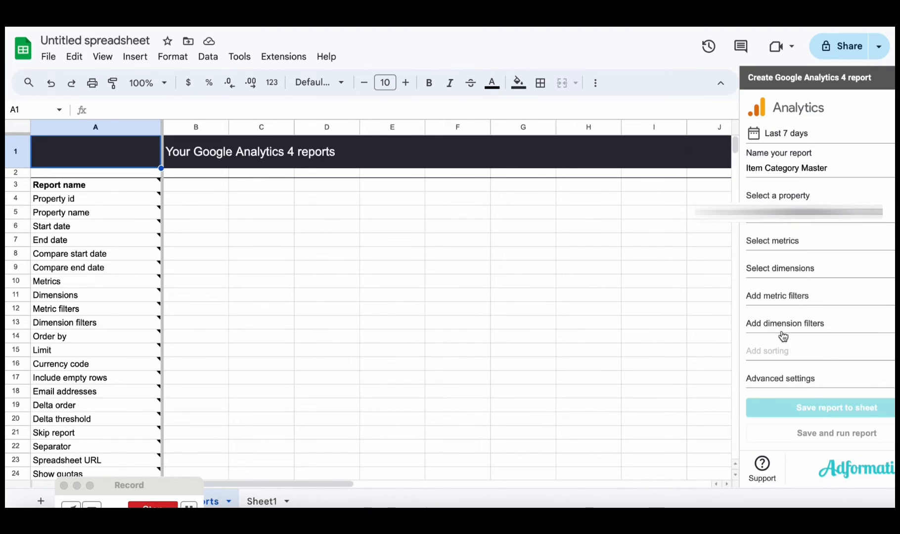
left_click(793, 243)
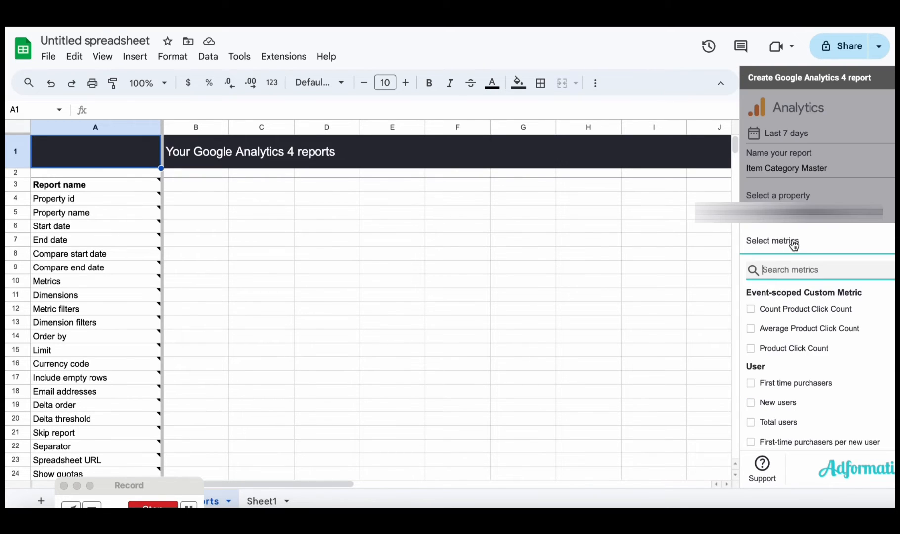
type("item ca")
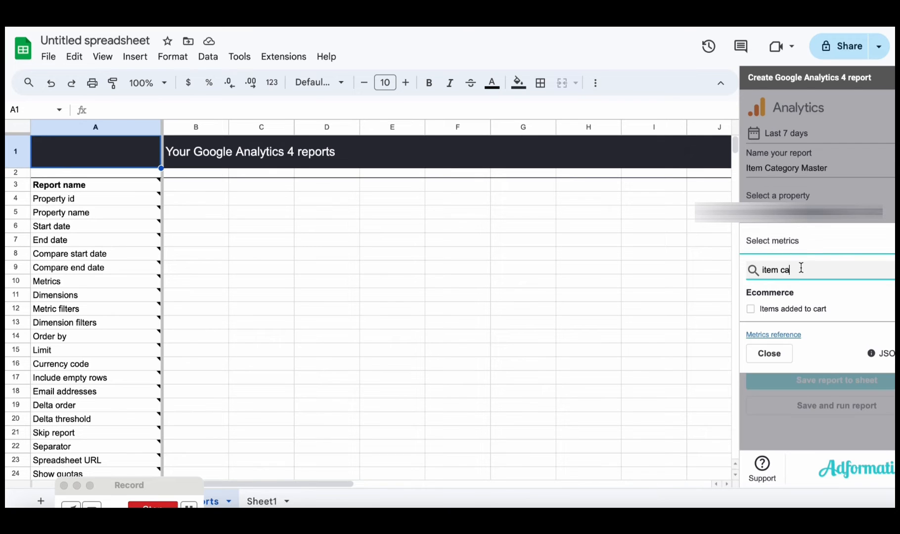
key("BackSpace")
key("BackSpace")
key("BackSpace")
key("BackSpace")
key("BackSpace")
key("BackSpace")
key("BackSpace")
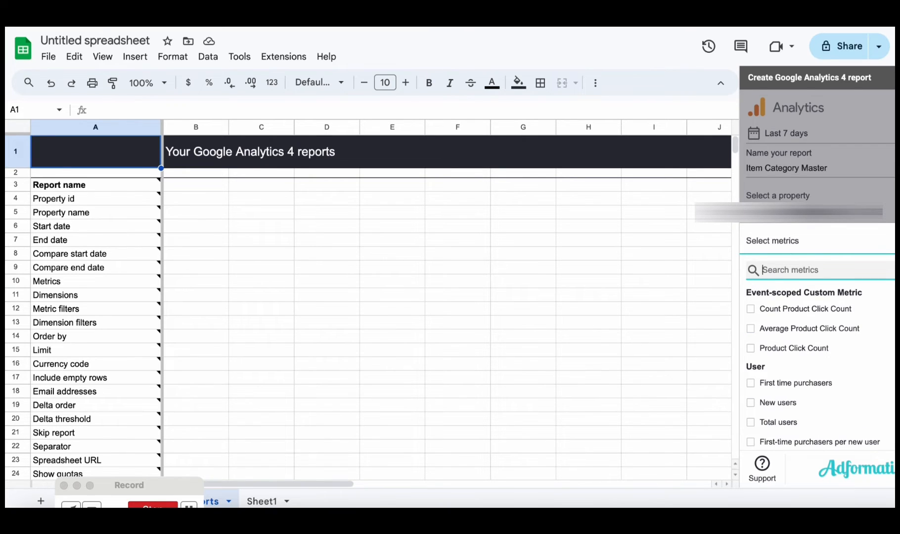
key("Escape")
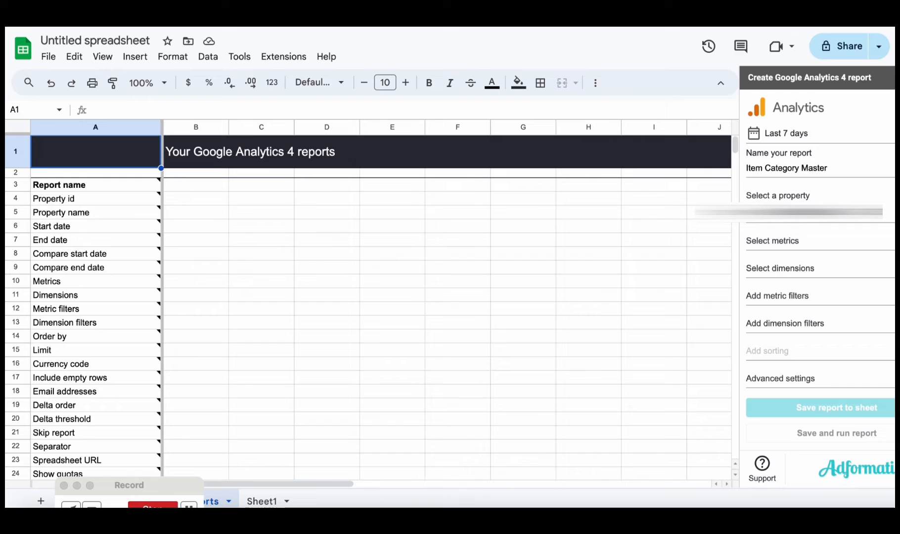
Step: Add Item category 2, Item category 3, Item category 4 and Item category 5 as the report's dimensions
left_click(808, 271)
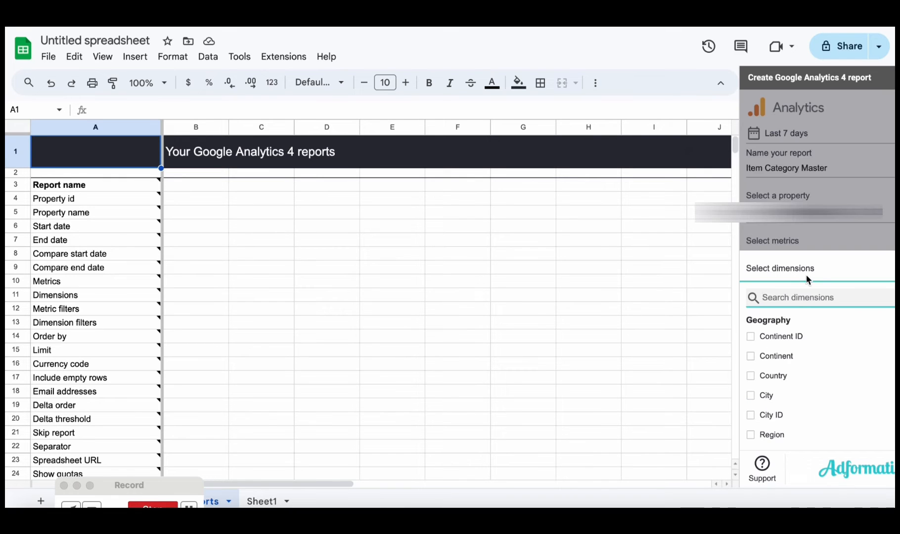
type("item")
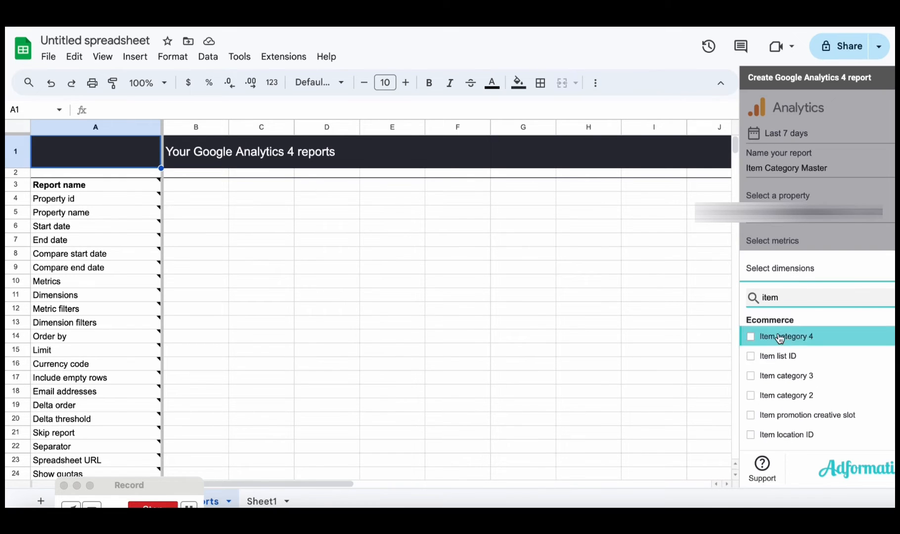
left_click(751, 396)
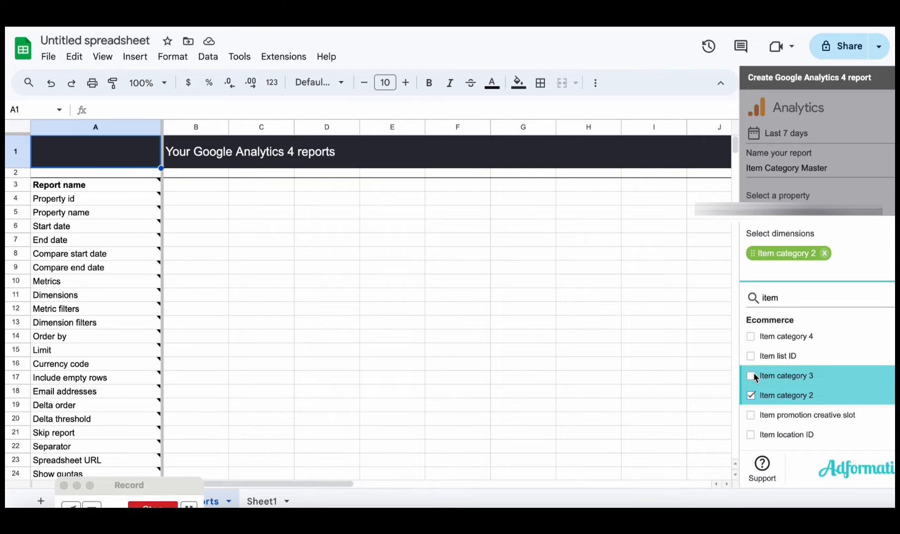
left_click(751, 375)
left_click(751, 336)
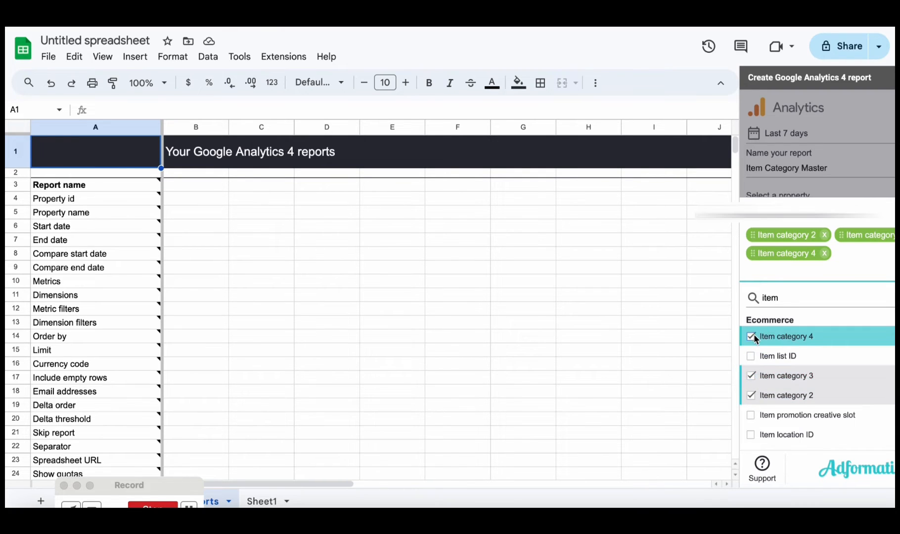
scroll(753, 375, "down", 3)
left_click(751, 407)
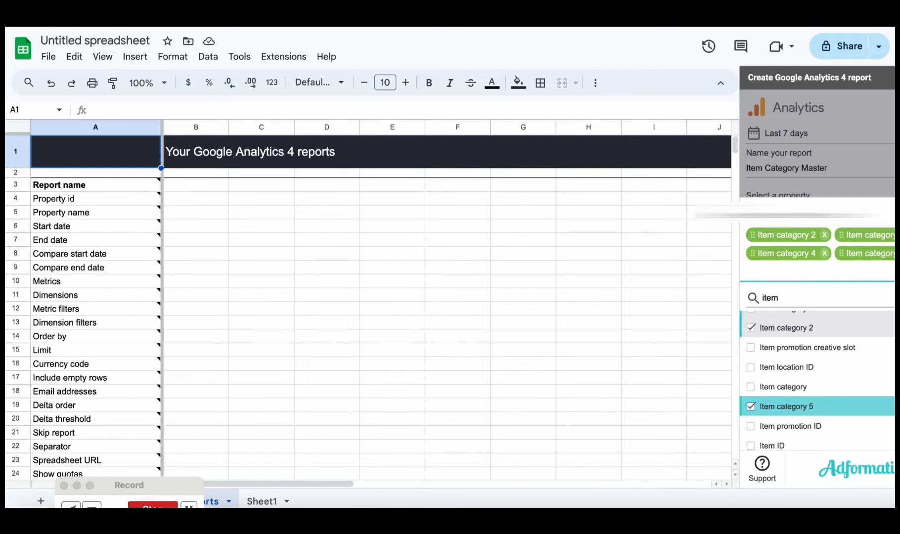
key("Escape")
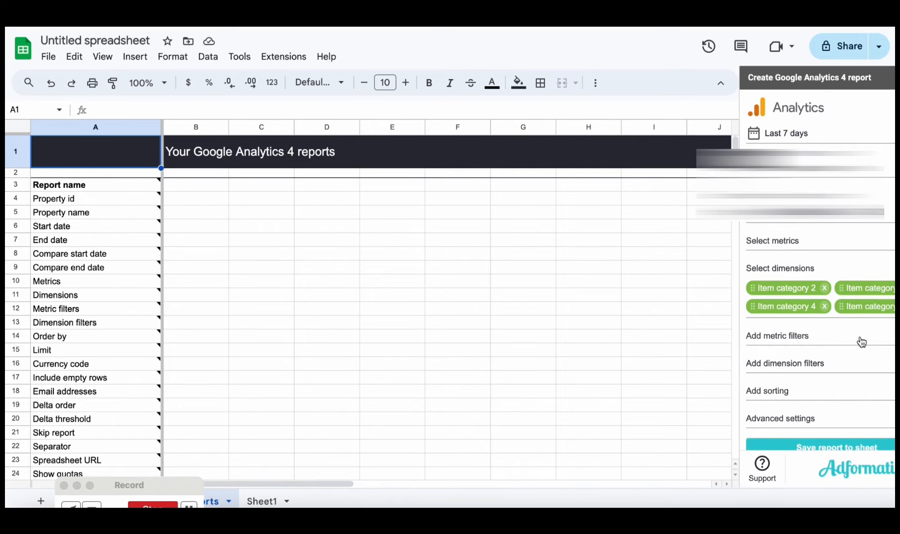
Step: Add a dimension filter that excludes rows where Item category 2 exactly matches "(not set)"
scroll(861, 342, "down", 1)
scroll(861, 342, "down", 1)
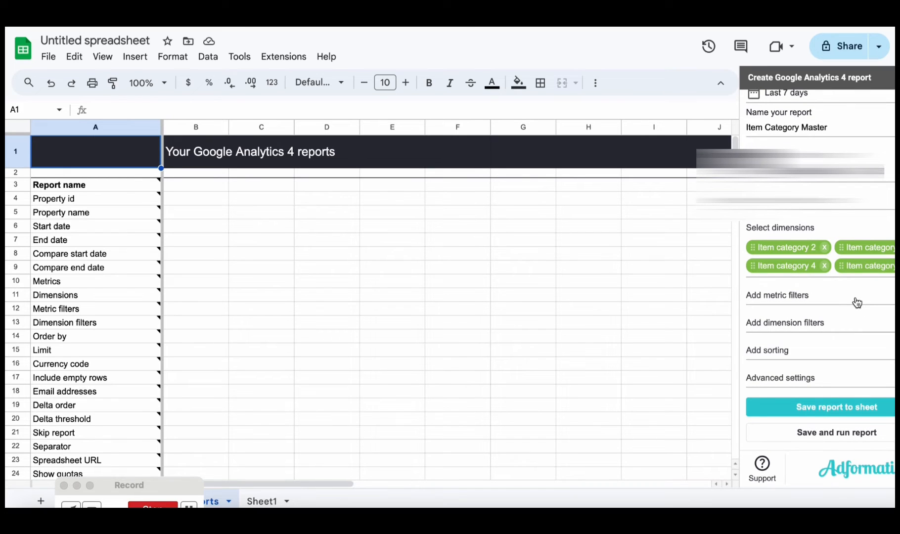
left_click(842, 326)
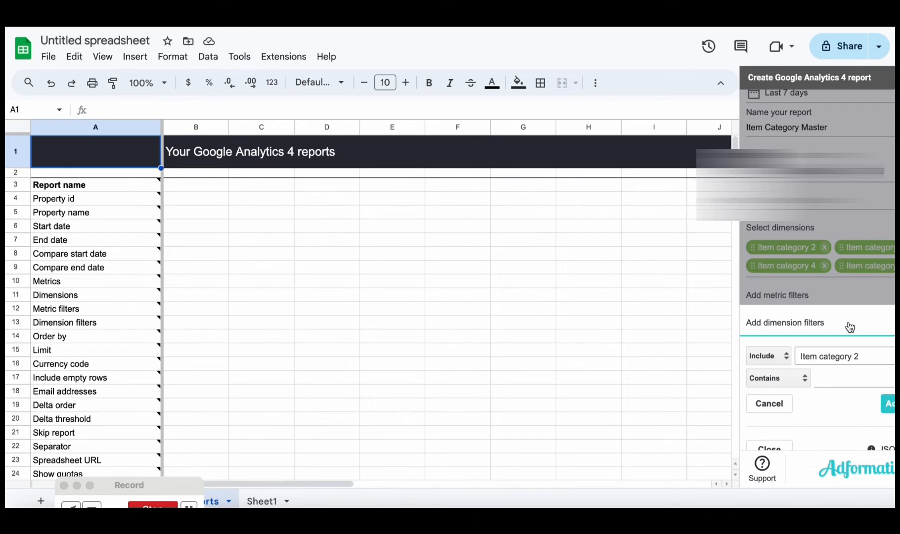
left_click(781, 360)
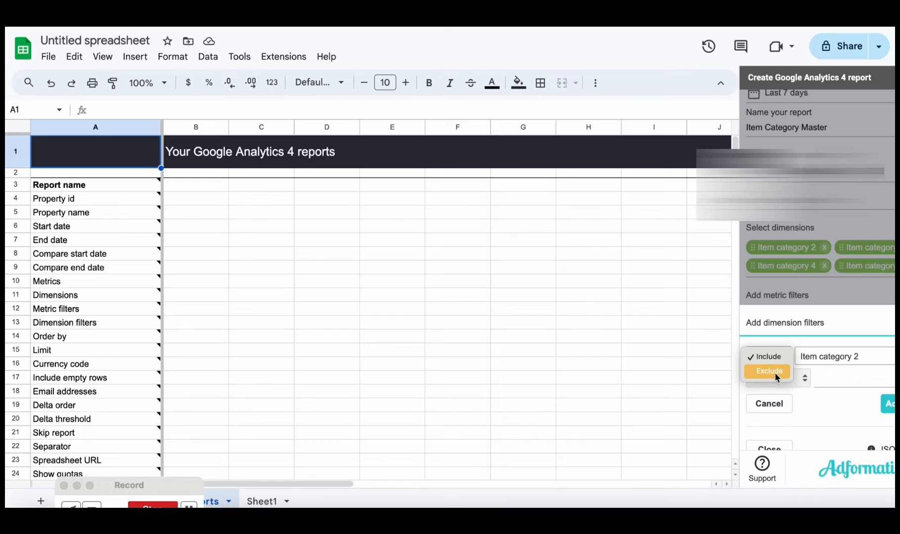
left_click(774, 372)
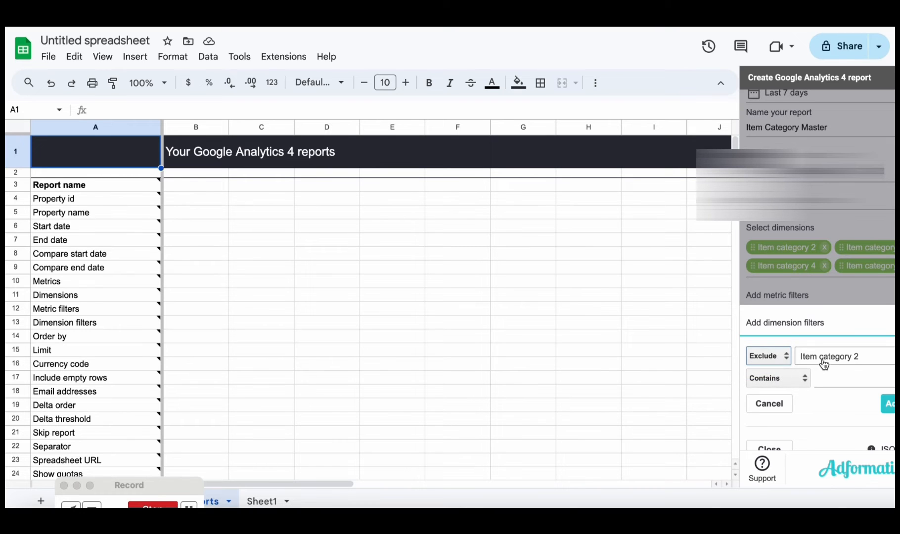
left_click(802, 378)
left_click(788, 422)
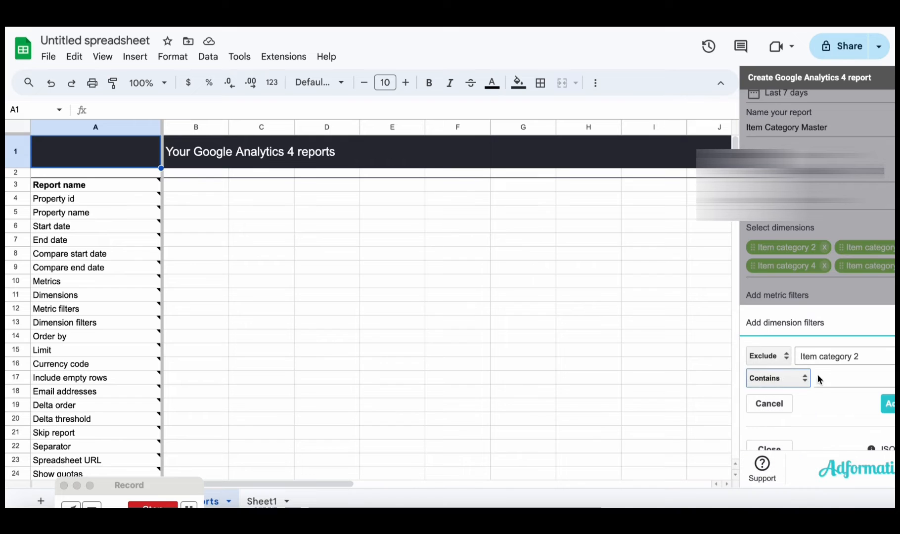
left_click(822, 375)
type("(not set")
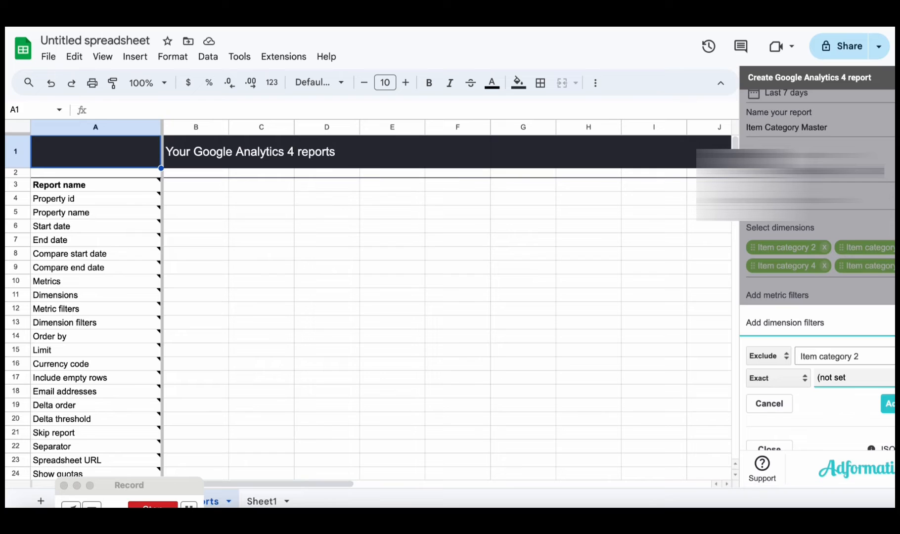
type(")")
left_click(887, 404)
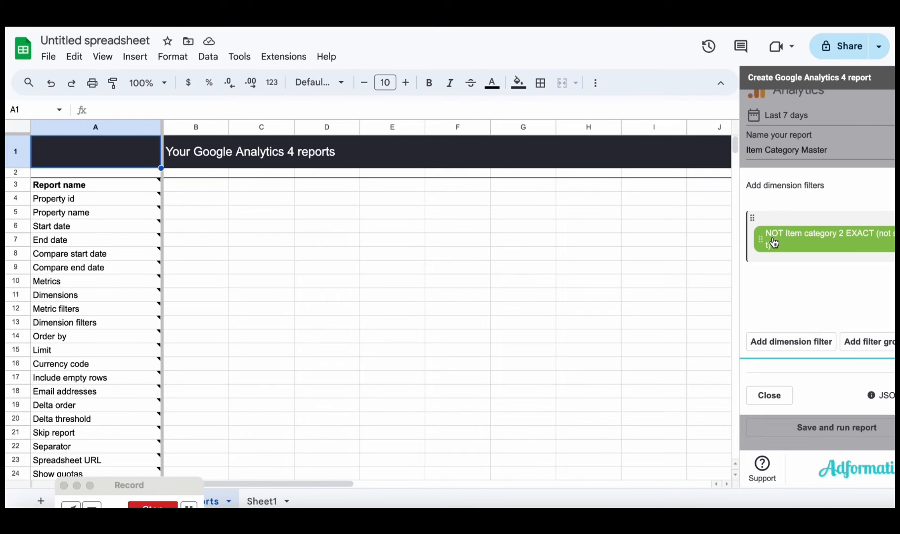
Step: Add a filter excluding Item category 3 exactly matching "(not set)" and move it into the Item category 2 filter group, joined with OR
left_click(772, 341)
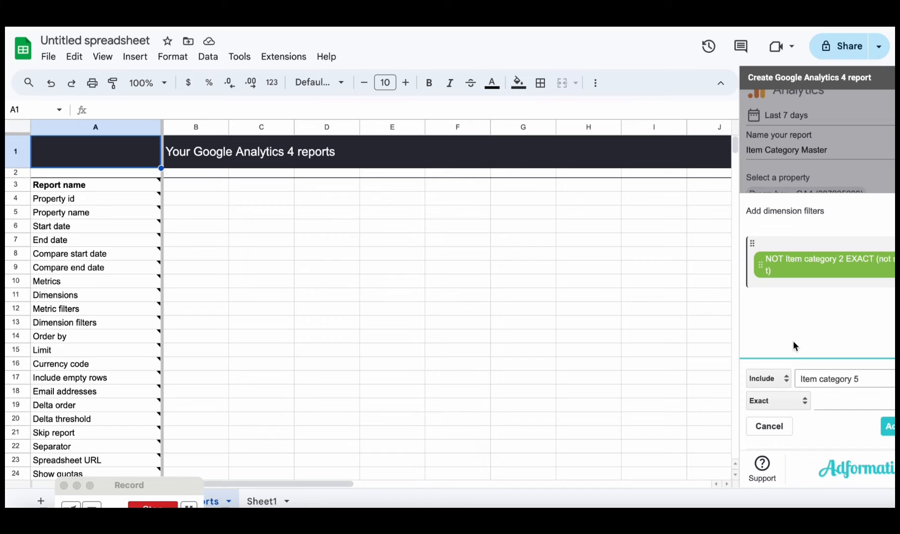
left_click(783, 379)
left_click(776, 392)
left_click(819, 380)
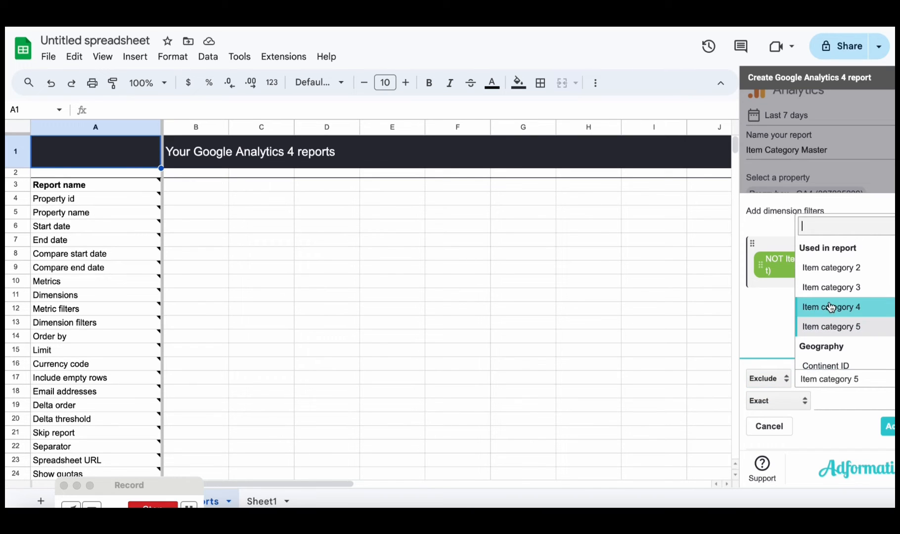
left_click(830, 286)
left_click(782, 397)
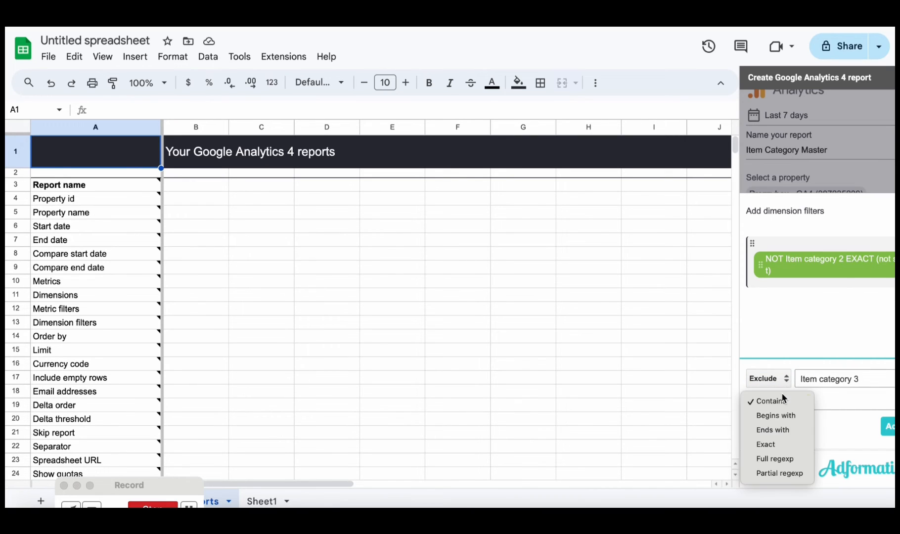
left_click(774, 440)
left_click(822, 401)
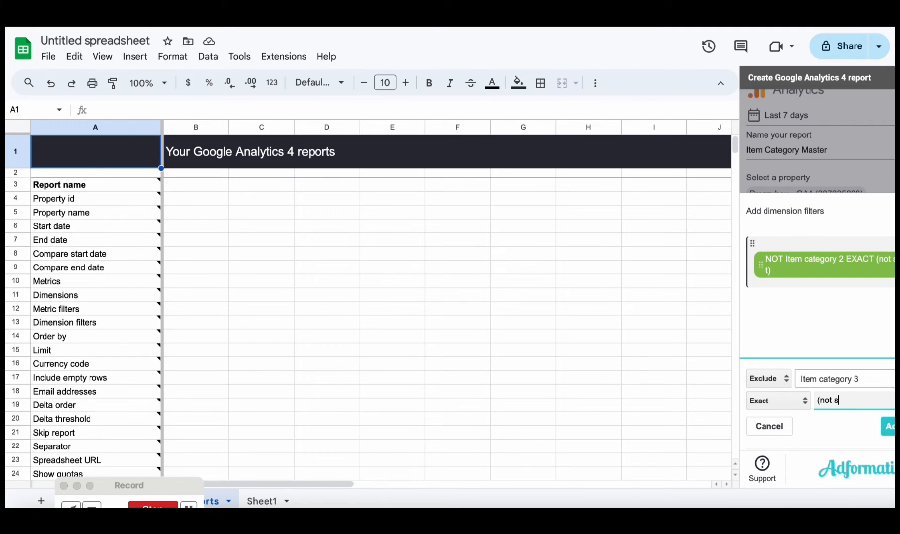
left_click(885, 428)
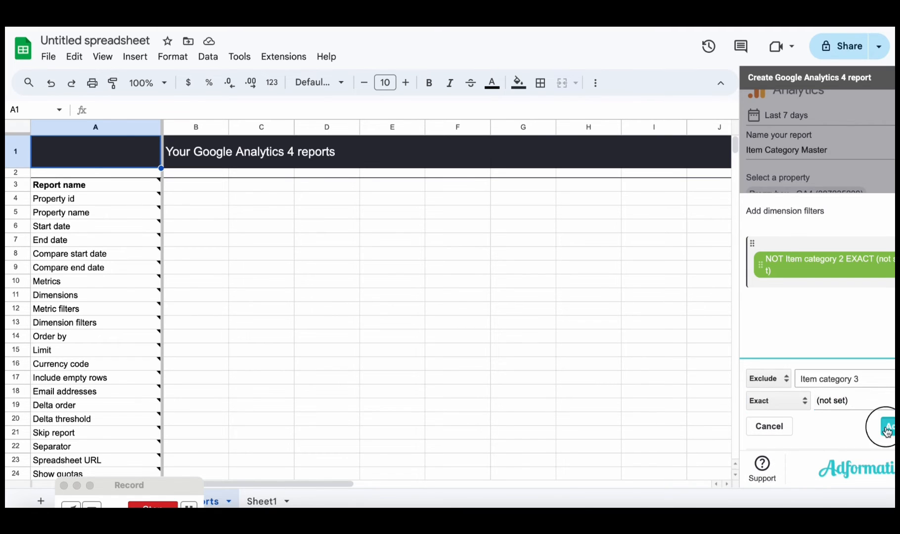
left_click_drag(753, 303, 768, 260)
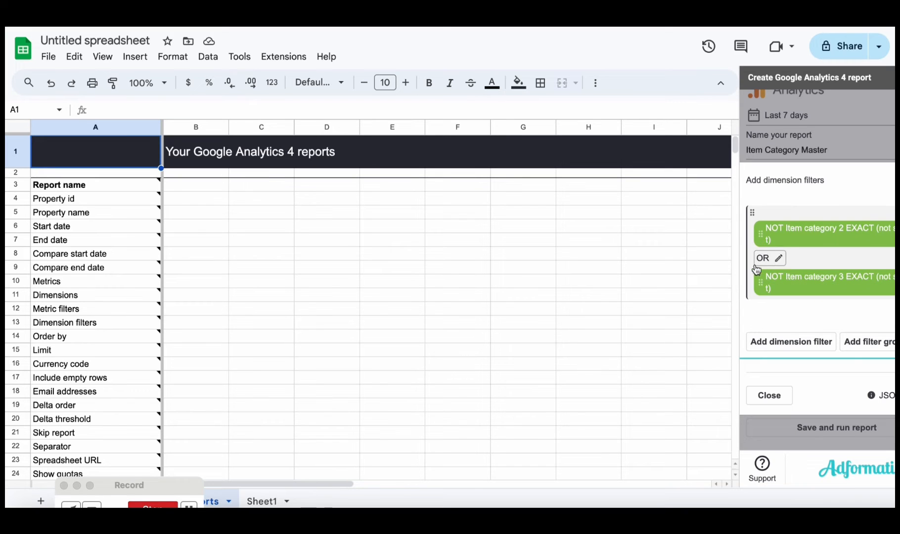
Step: Add a filter excluding Item category 4 exactly matching "(not set)" and move it into the same OR group
left_click(764, 340)
left_click(768, 379)
left_click(768, 380)
left_click(811, 381)
left_click(820, 307)
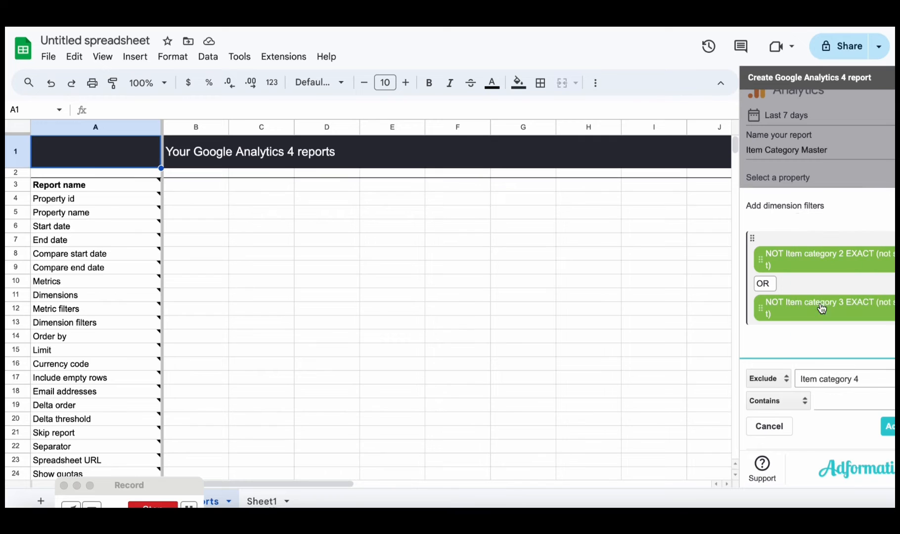
left_click(790, 403)
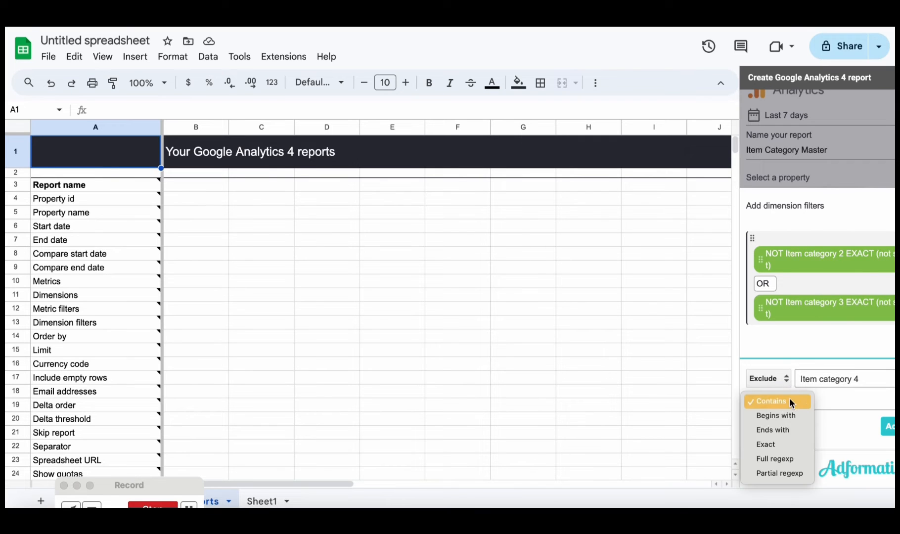
left_click(775, 443)
left_click(818, 399)
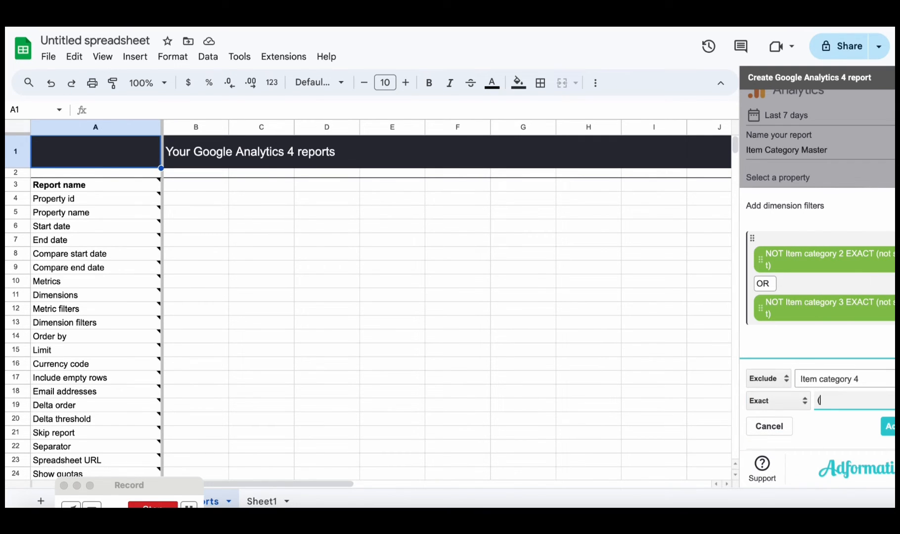
type("(not set)")
left_click(888, 433)
mouse_move(759, 305)
left_mouse_down()
mouse_move(755, 261)
mouse_move(759, 298)
left_mouse_up()
Step: Add a filter excluding Item category 5 exactly matching "(not set)" and move it into the same OR group
left_click(765, 341)
left_click(780, 377)
left_click(768, 392)
left_click(812, 383)
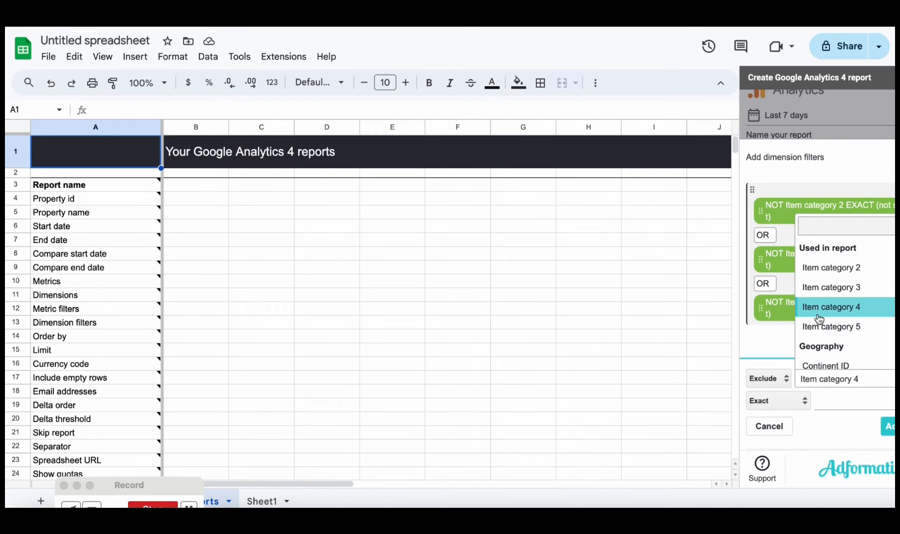
left_click(808, 327)
left_click(796, 401)
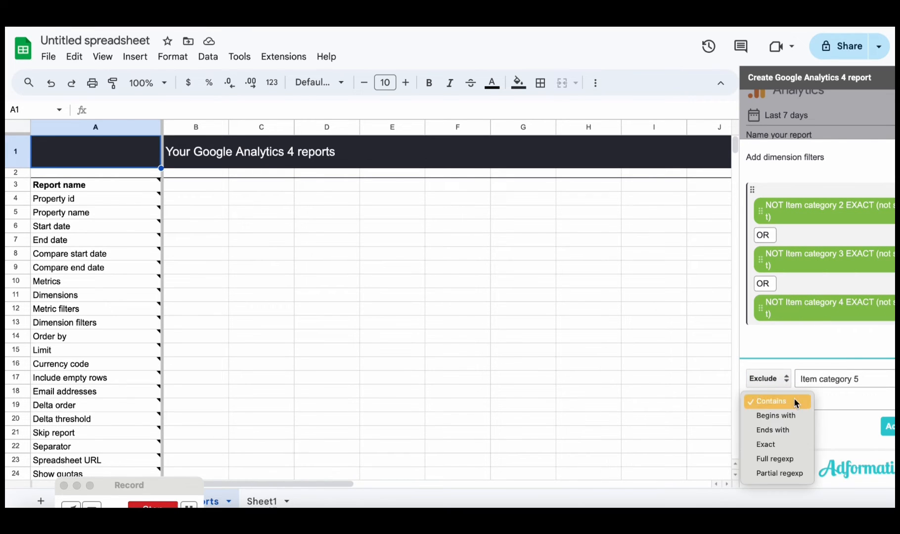
left_click(783, 444)
left_click(821, 400)
type("(not set")
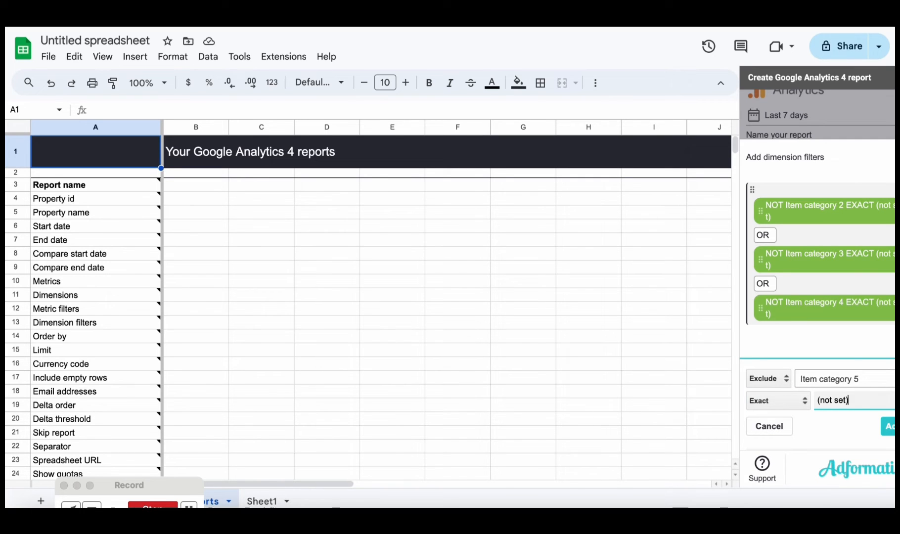
left_click(885, 425)
left_click_drag(752, 302, 762, 278)
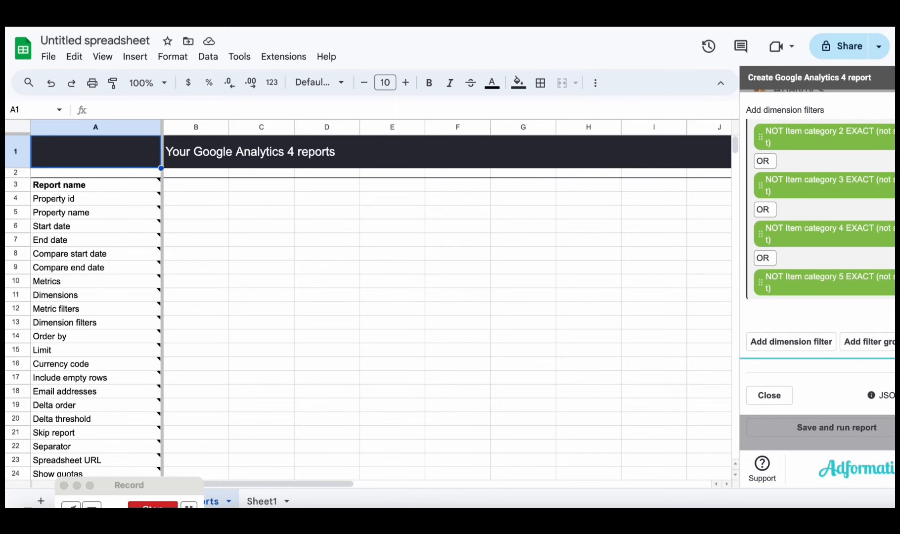
Step: Save and run the Item Category Master report, and close the report status dialog
scroll(811, 314, "down", 4)
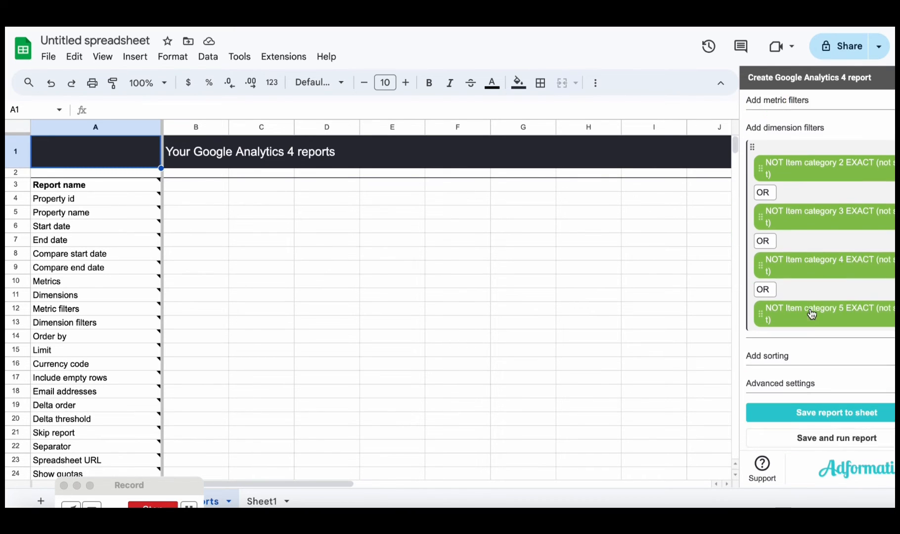
scroll(812, 313, "down", 1)
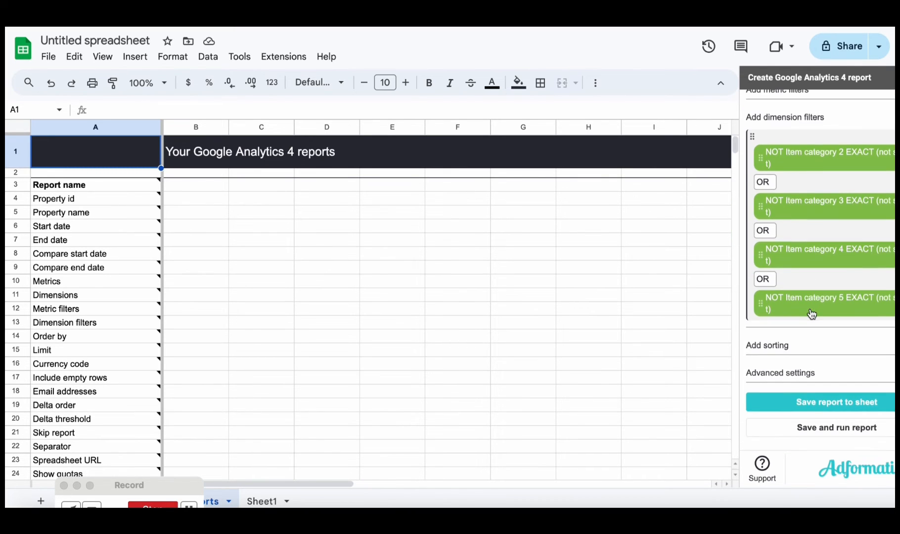
left_click(813, 429)
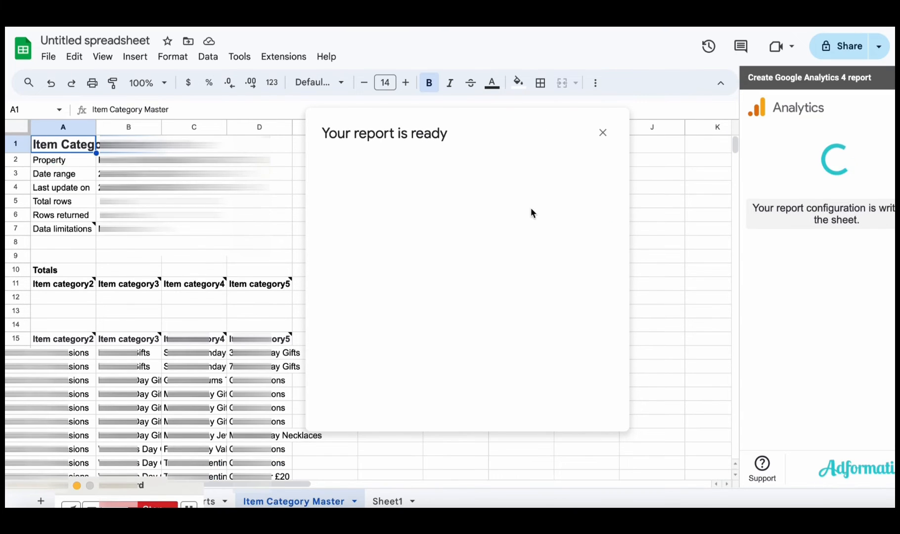
left_click(602, 134)
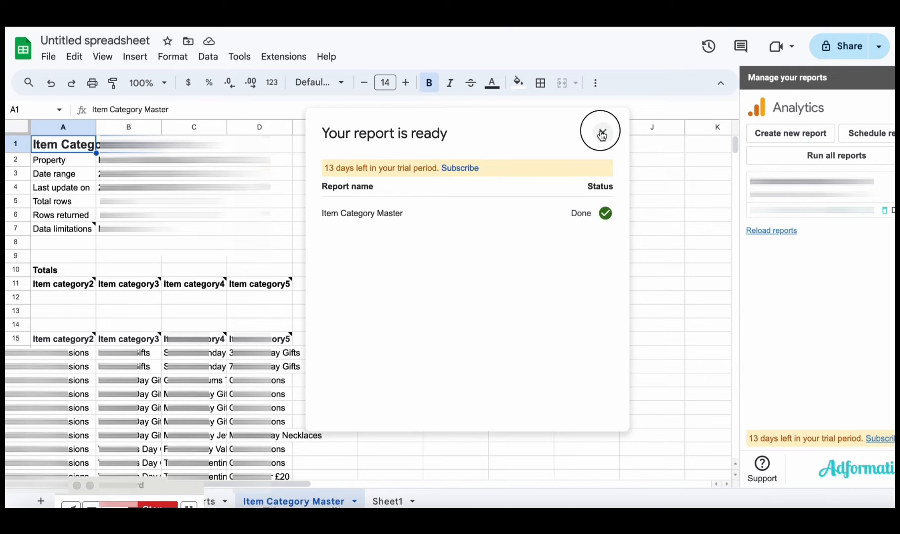
Step: Delete rows 1 to 14 above the item category header row in the Item Category Master sheet
scroll(448, 245, "down", 1)
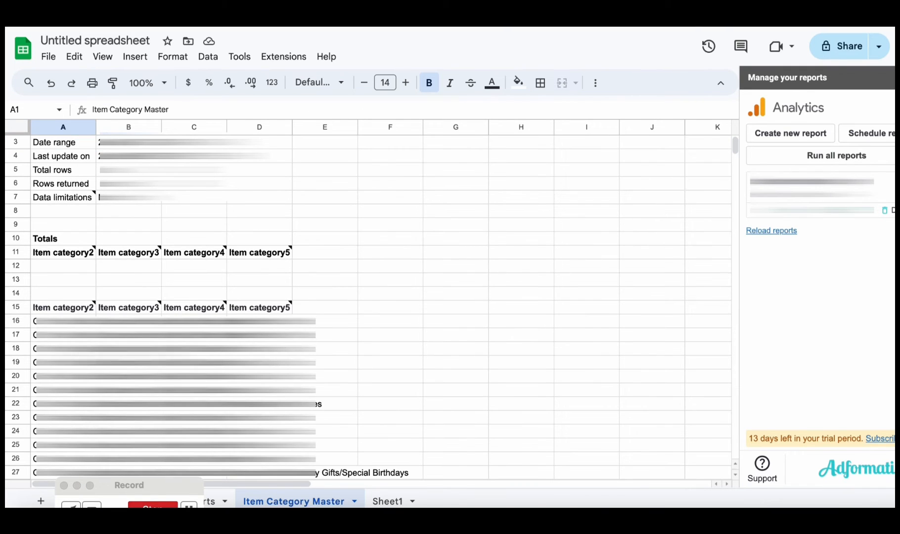
scroll(369, 306, "down", 2)
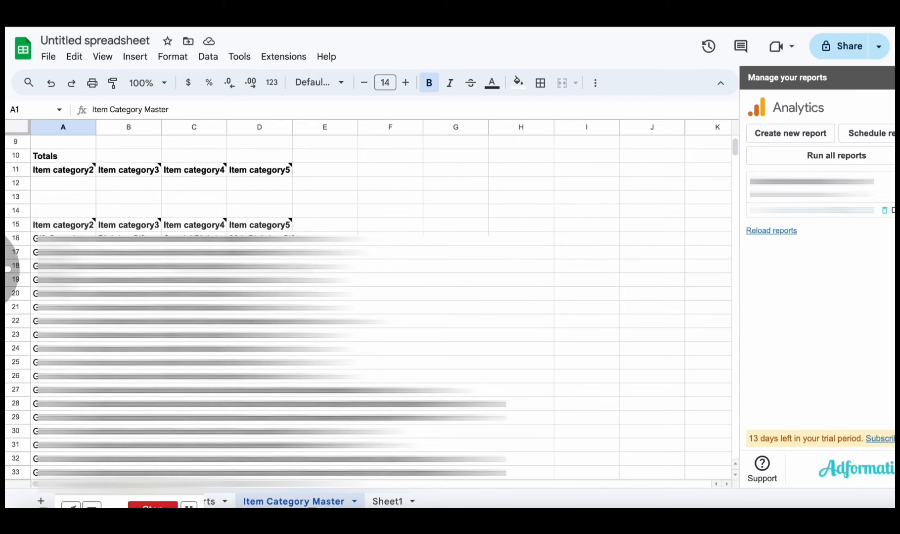
scroll(217, 230, "up", 3)
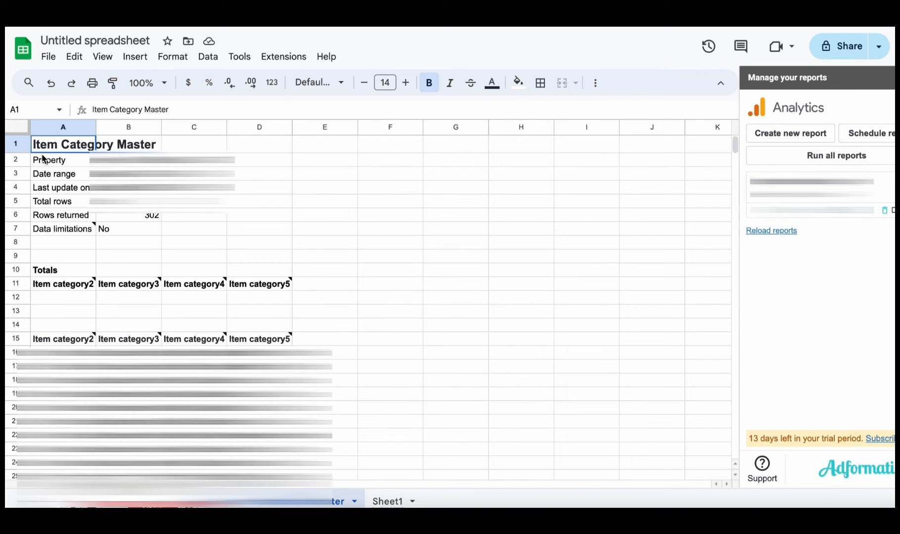
left_click(17, 145)
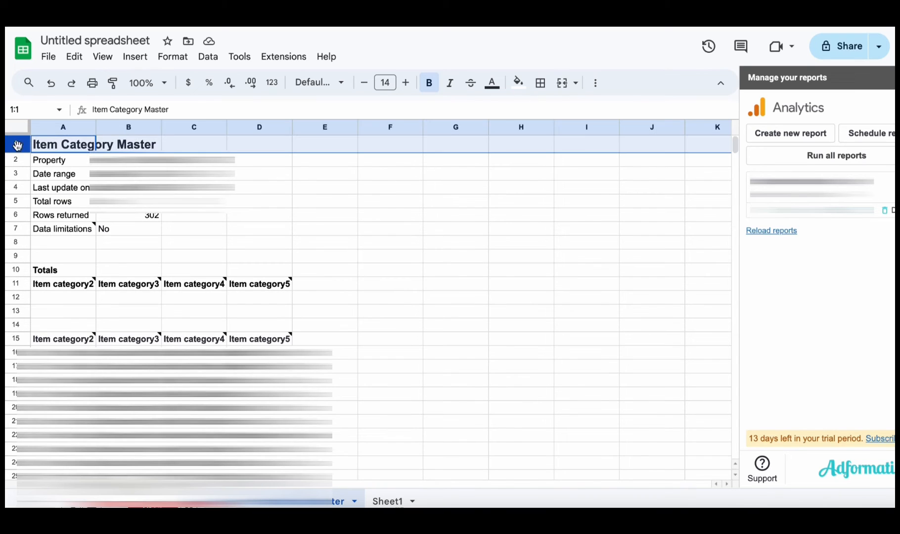
left_click(17, 322, "shift")
right_click(21, 256)
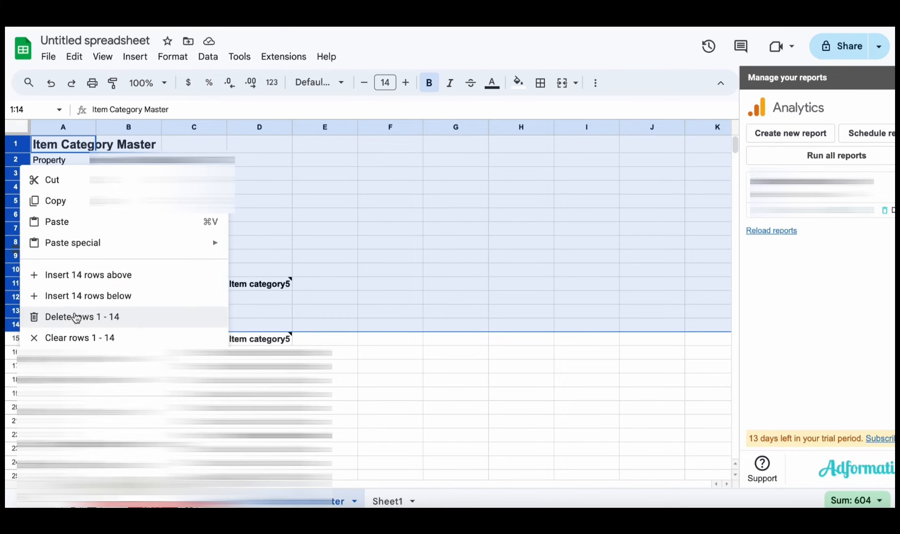
left_click(75, 317)
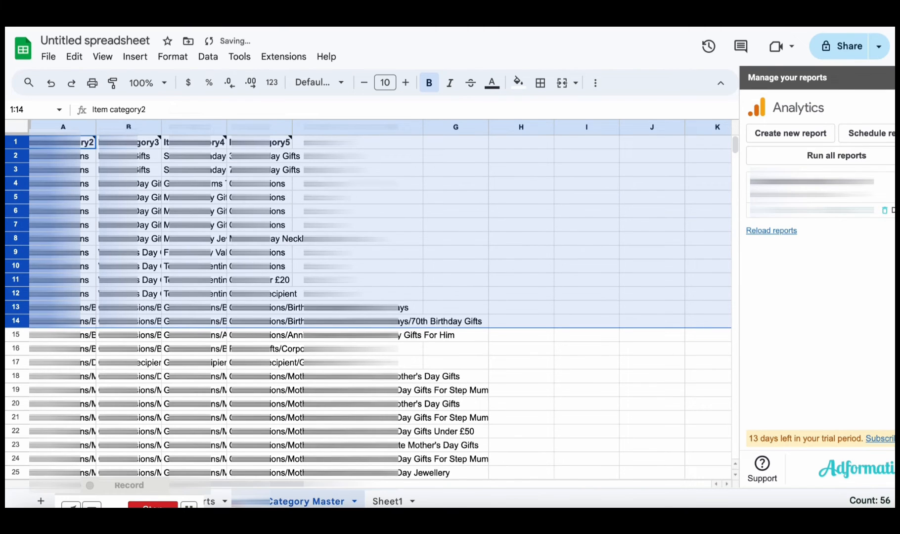
Step: Widen columns A, B, C and D of the Item Category Master sheet to fit the category names
left_click(371, 184)
left_click_drag(96, 127, 152, 129)
left_click_drag(217, 127, 291, 127)
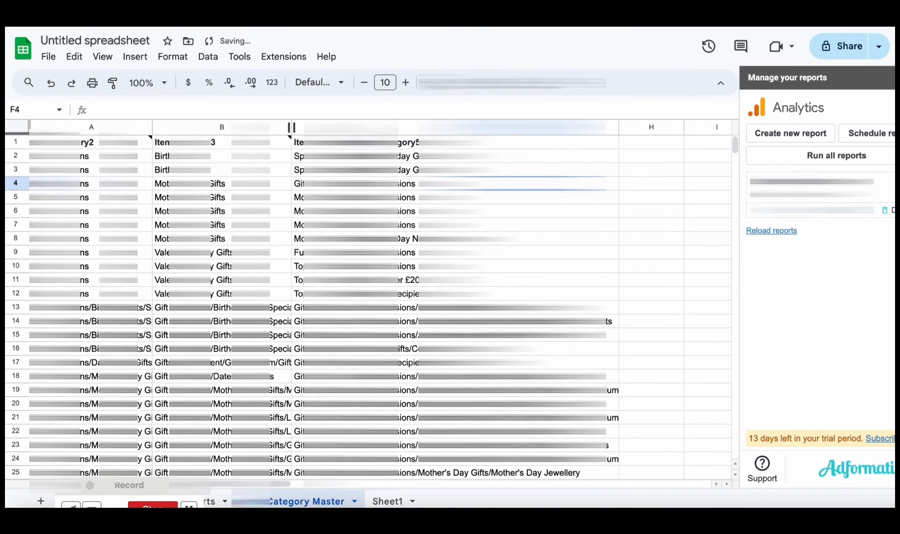
left_click_drag(357, 127, 415, 127)
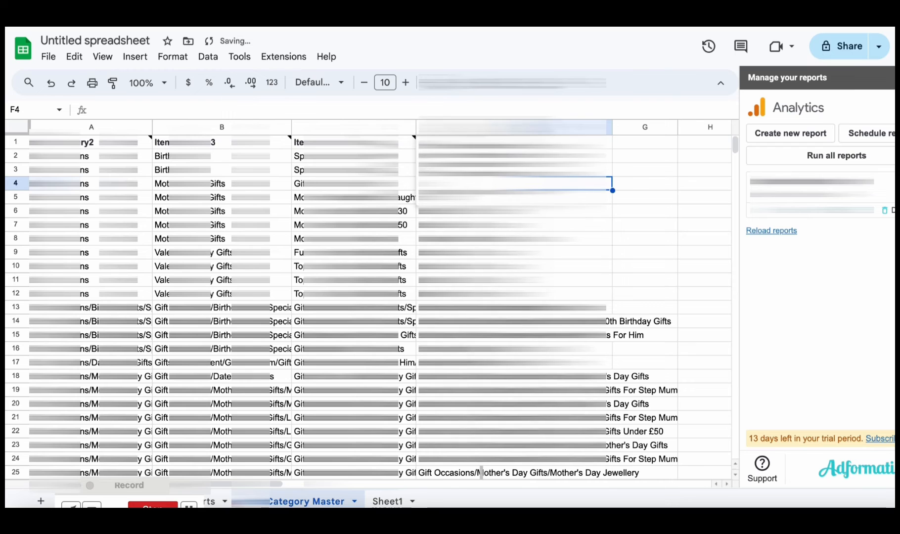
left_click_drag(612, 127, 662, 128)
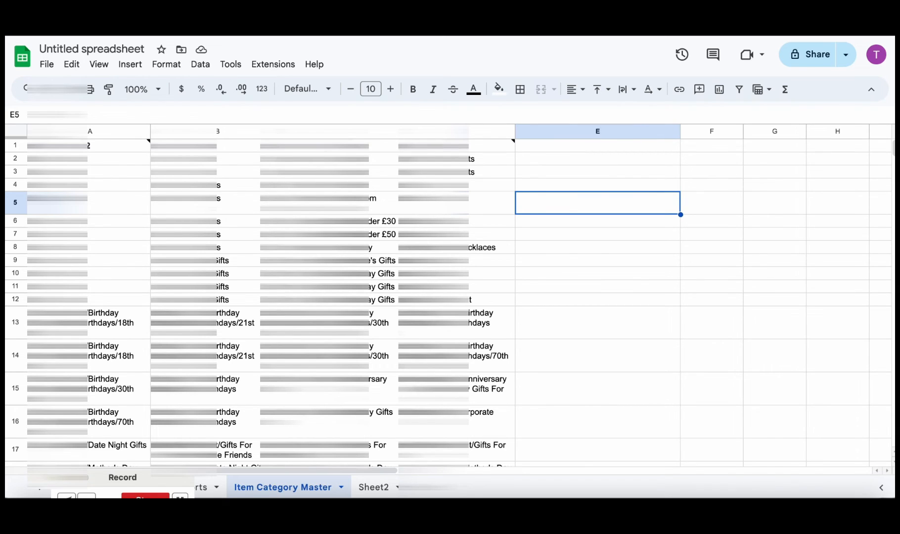
Step: Enter the header "Item Category" in cell E1 of the Item Category Master sheet
left_click(561, 147)
type("Item Category")
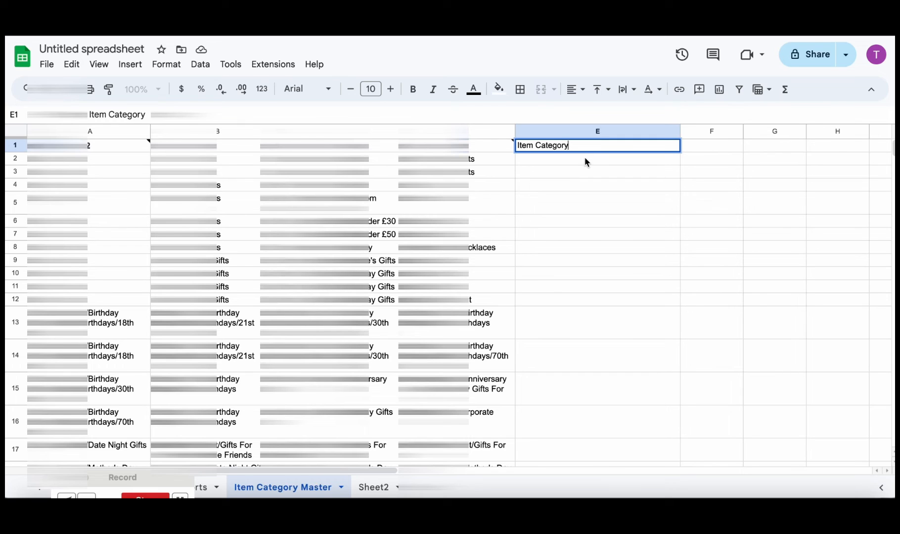
key("Return")
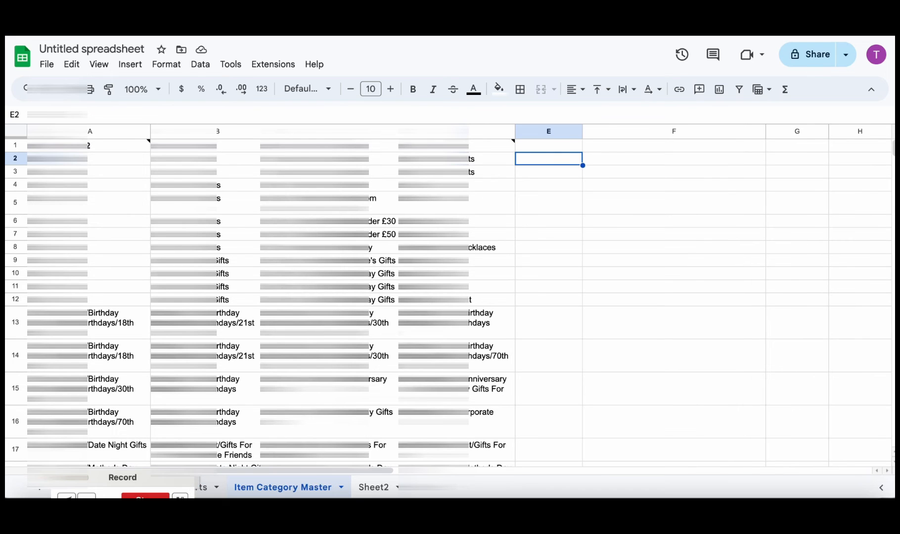
Step: Enter the header "Item Category" in cell F1 of the Item Category Master sheet
left_click(646, 149)
type("Item")
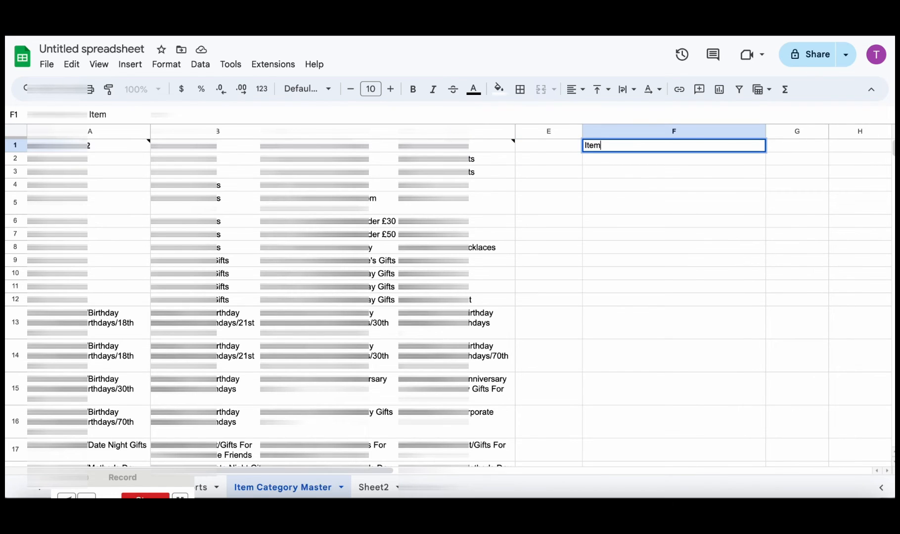
type(" Category")
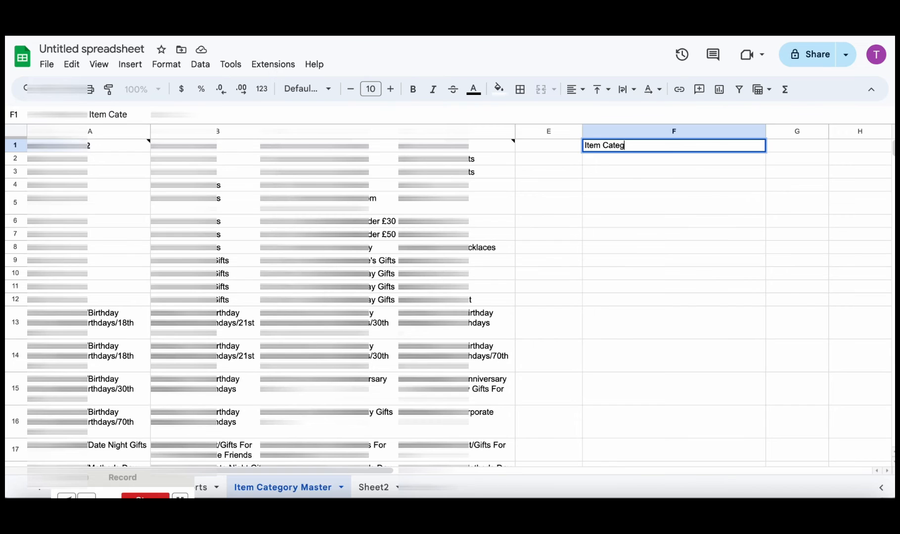
Step: Enter the formula =UNIQUE({A2:A;B2:B;C2:C;D2:D}) in cell F2 to combine the four category columns into one list
left_click(671, 163)
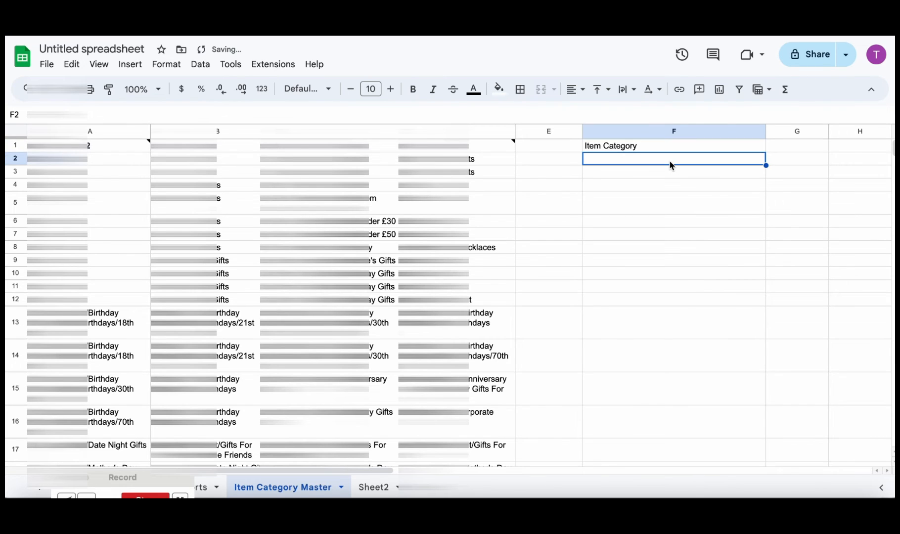
type("=")
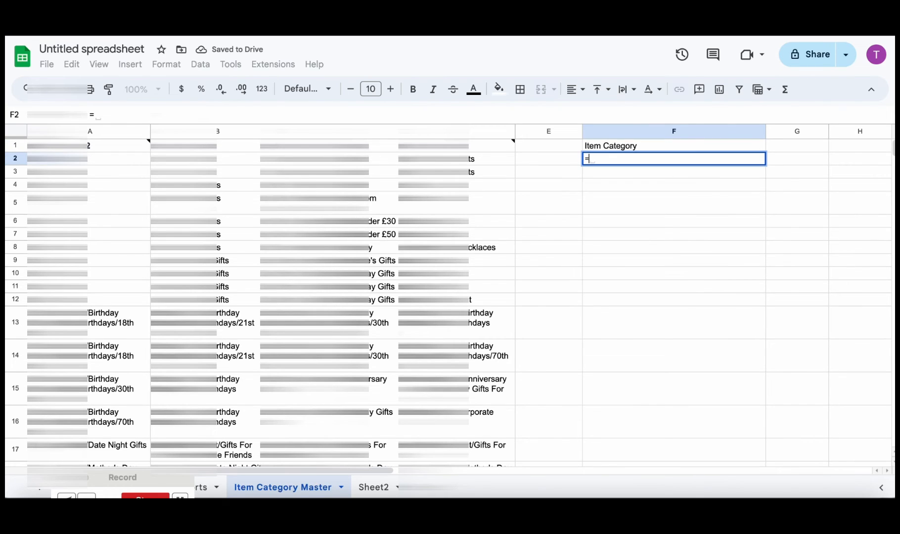
type("UN")
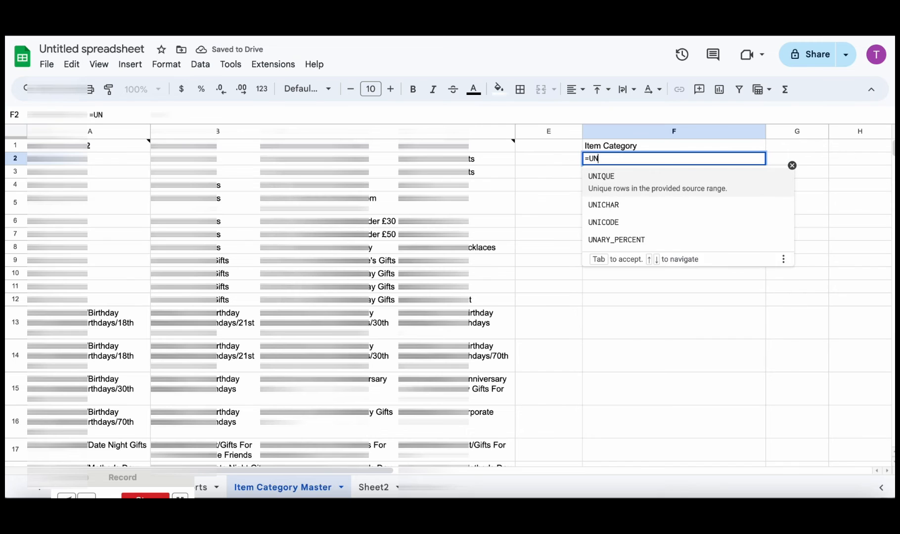
type("IQUE({")
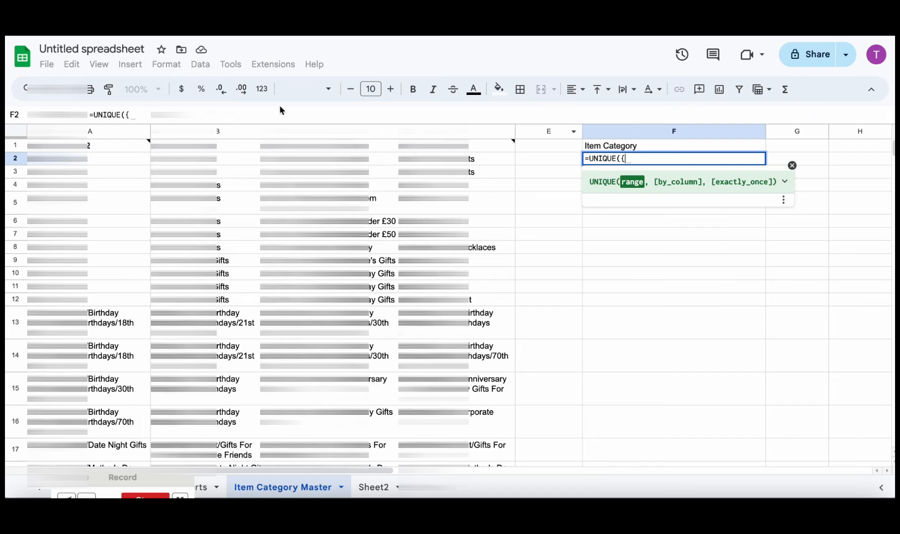
mouse_move(99, 141)
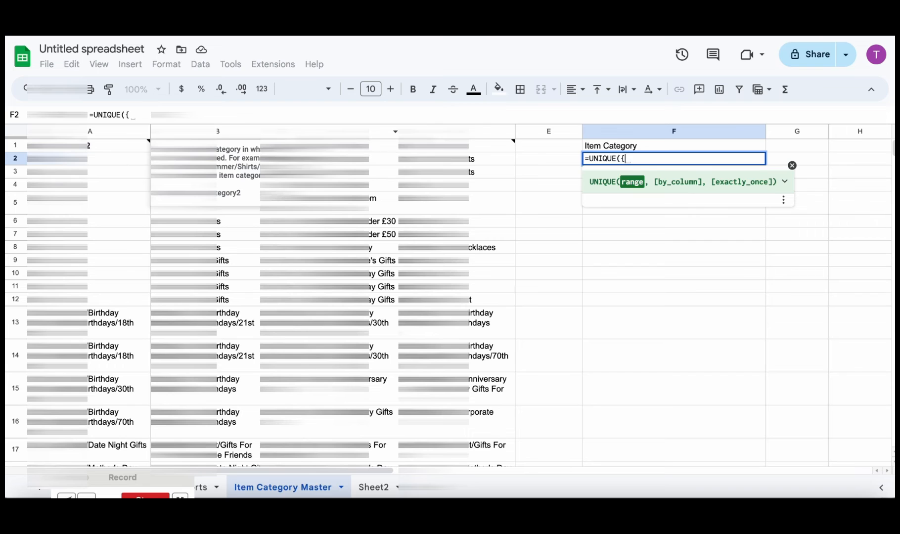
left_click(102, 162, "shift")
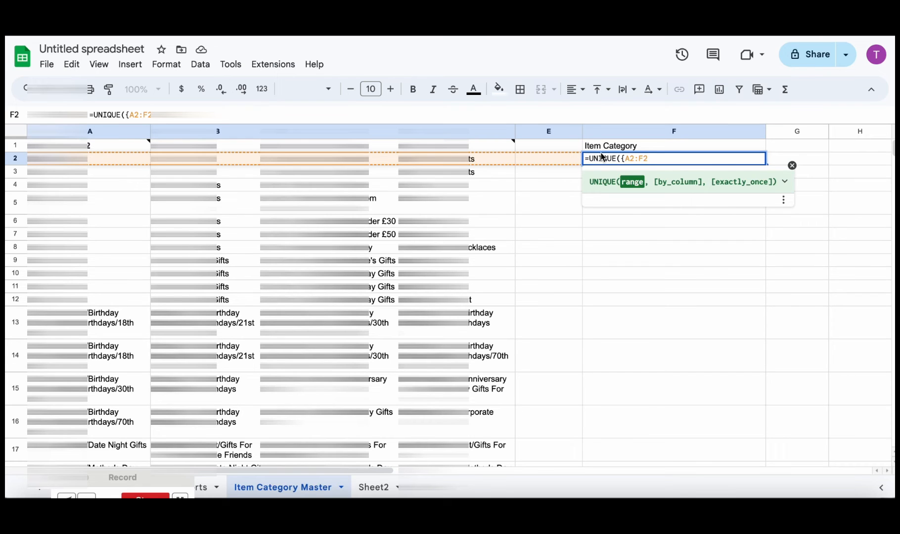
key("BackSpace")
key("BackSpace")
type("A")
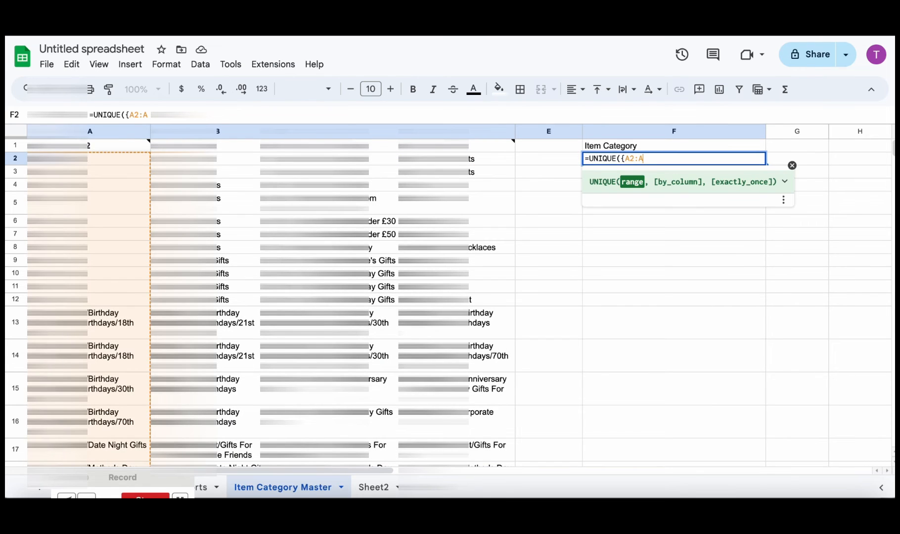
type(";")
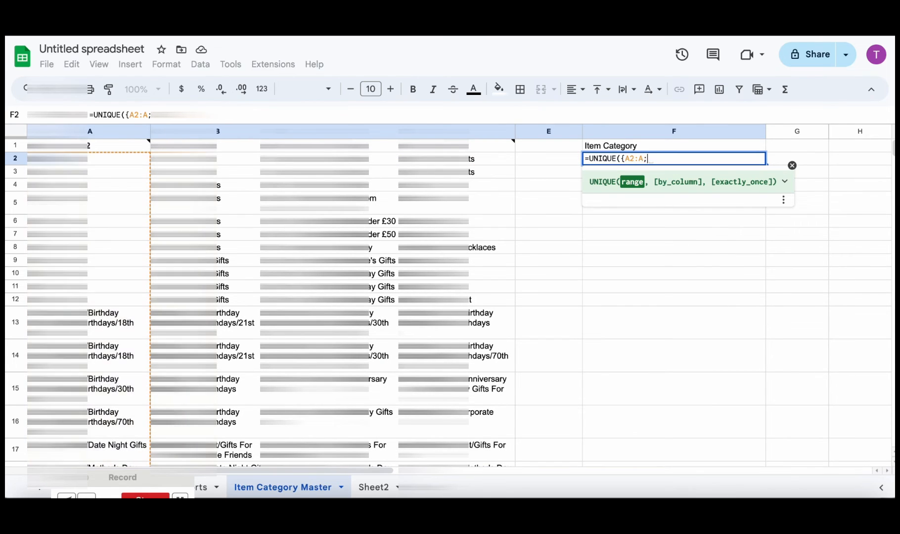
type("B2")
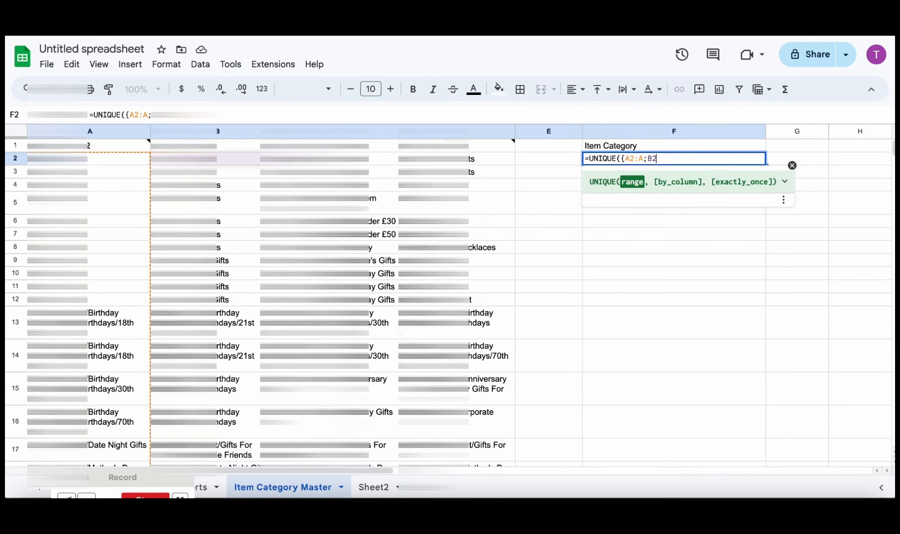
type(":B")
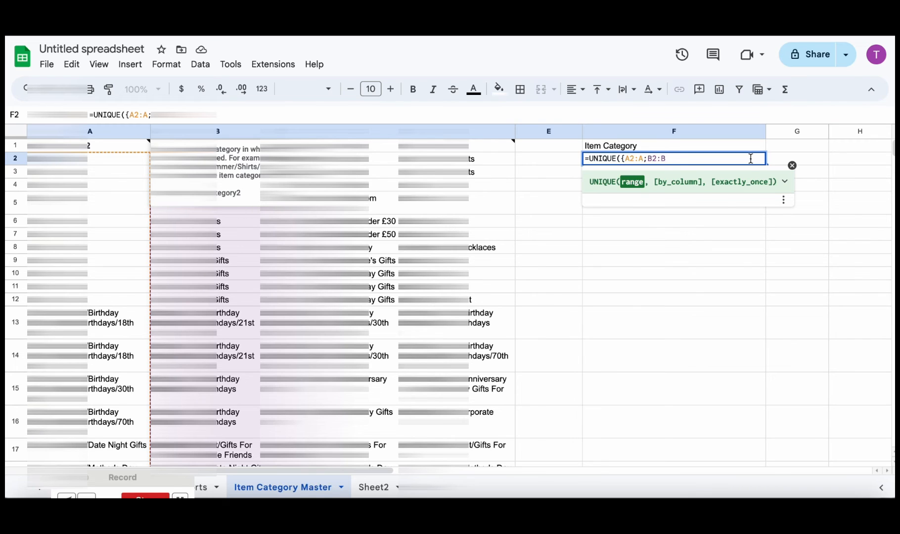
type(";")
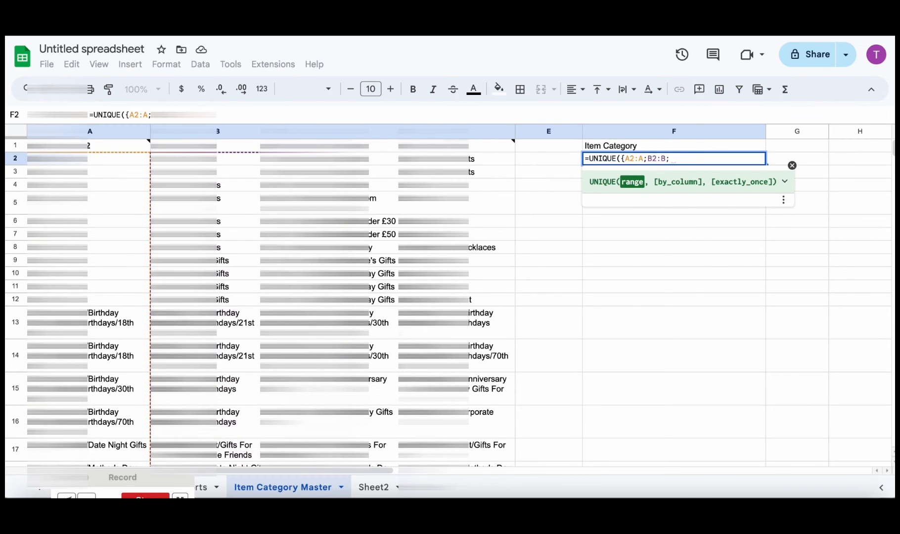
type("C2:")
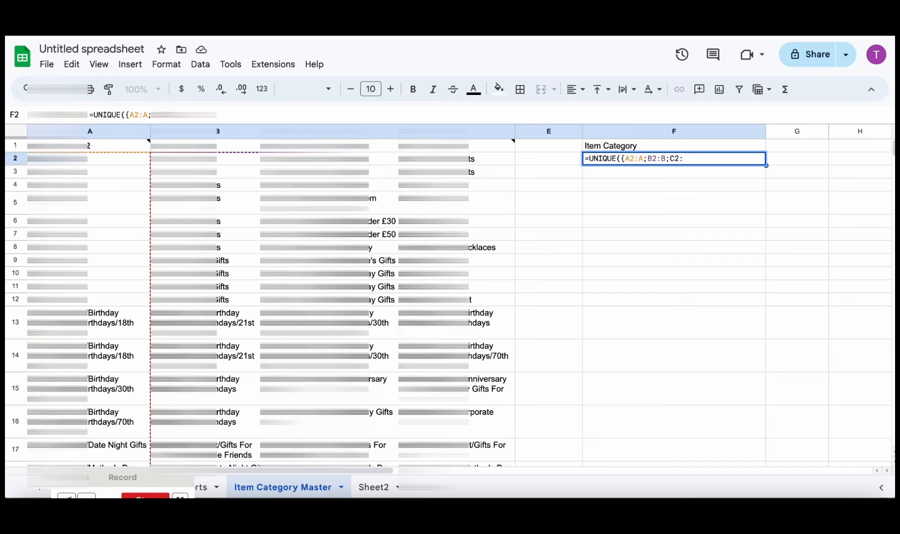
type("C;")
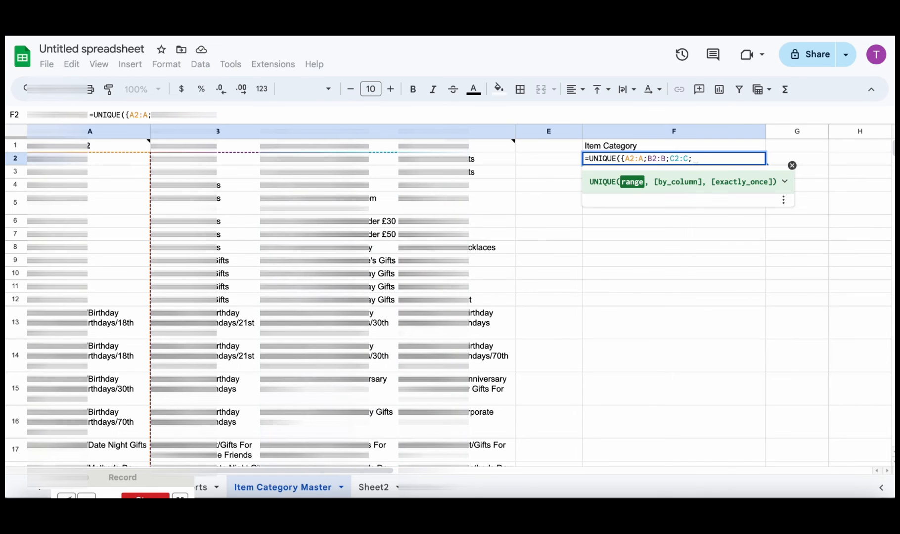
type("D2:D")
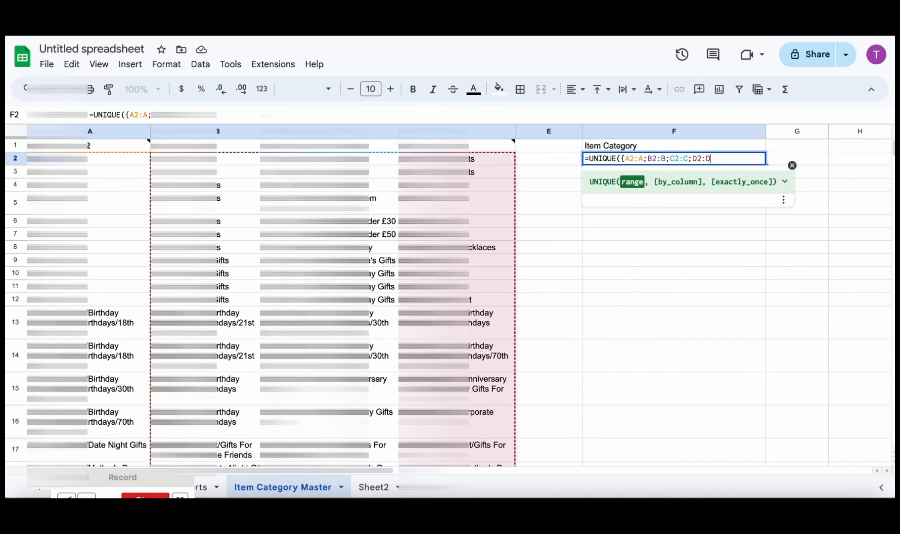
type("})")
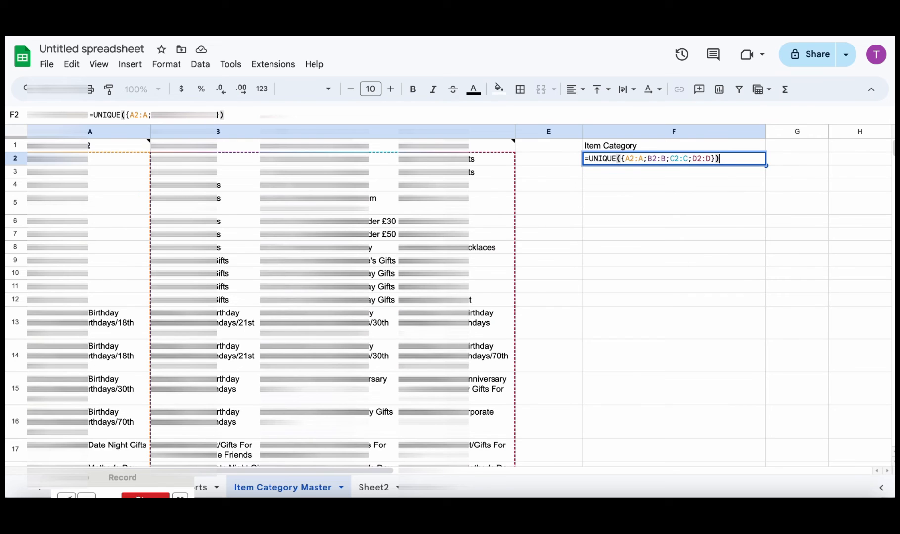
key("Return")
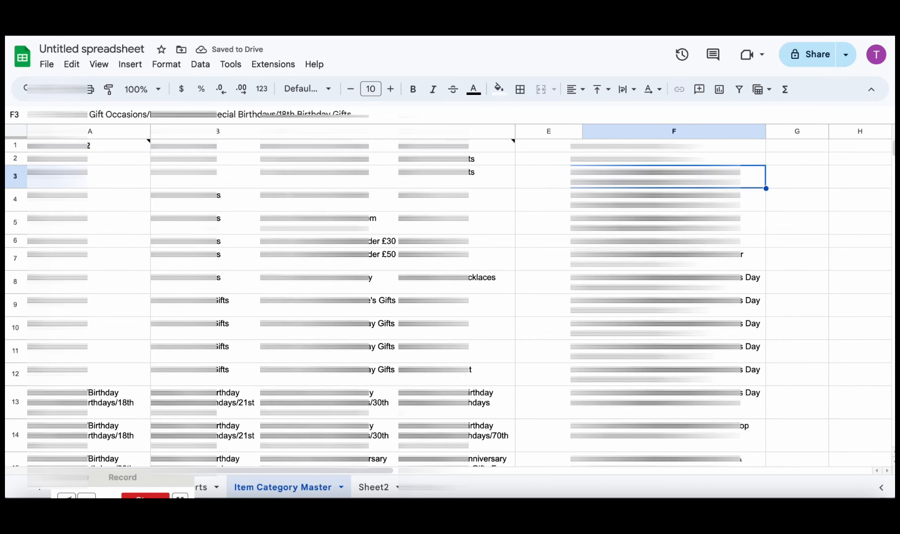
Step: Examine the combined list of unique item categories in column F against the source category columns
scroll(445, 302, "down", 7)
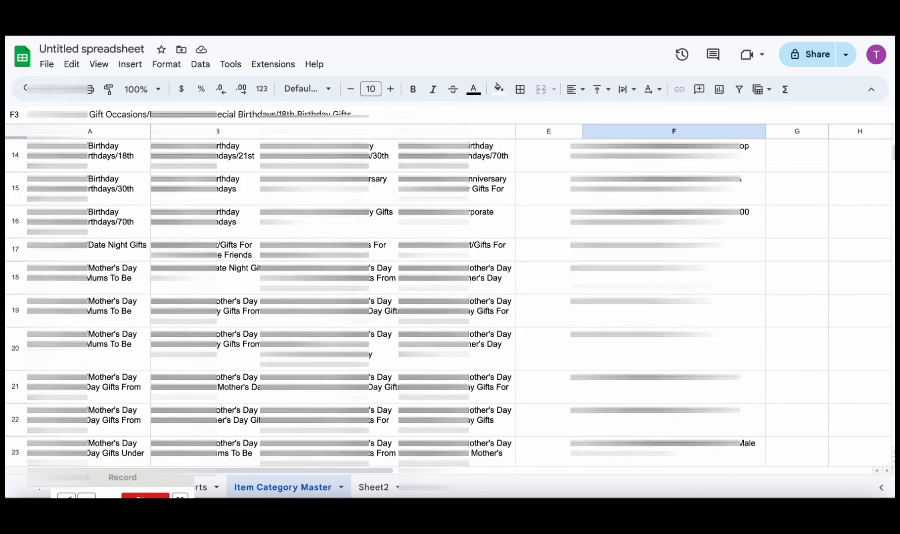
scroll(445, 301, "up", 7)
scroll(445, 301, "down", 18)
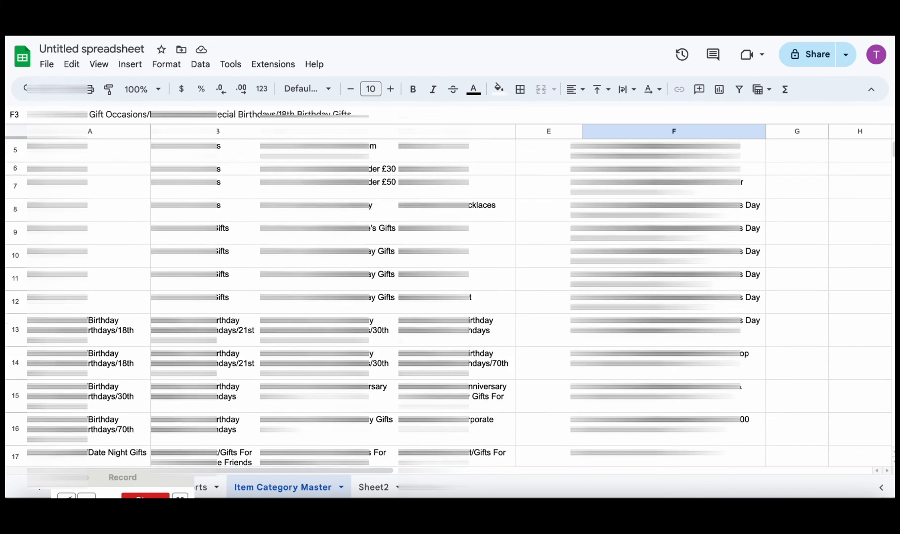
scroll(445, 301, "down", 15)
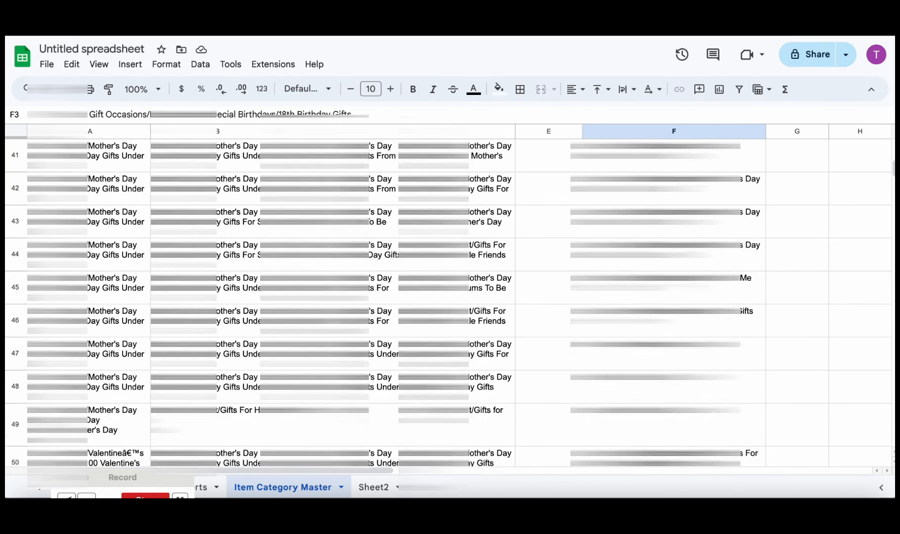
scroll(445, 301, "right", 5)
scroll(445, 301, "down", 8)
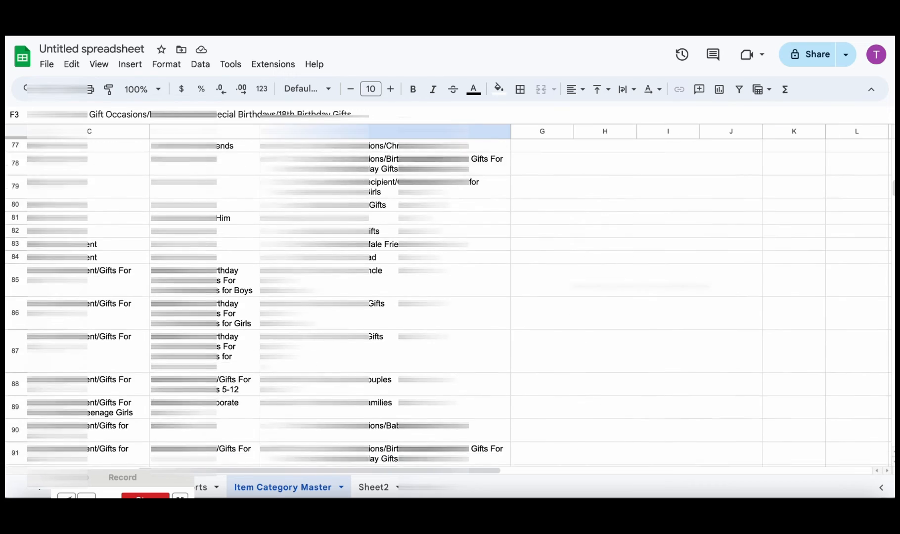
scroll(445, 302, "up", 10)
scroll(445, 302, "up", 20)
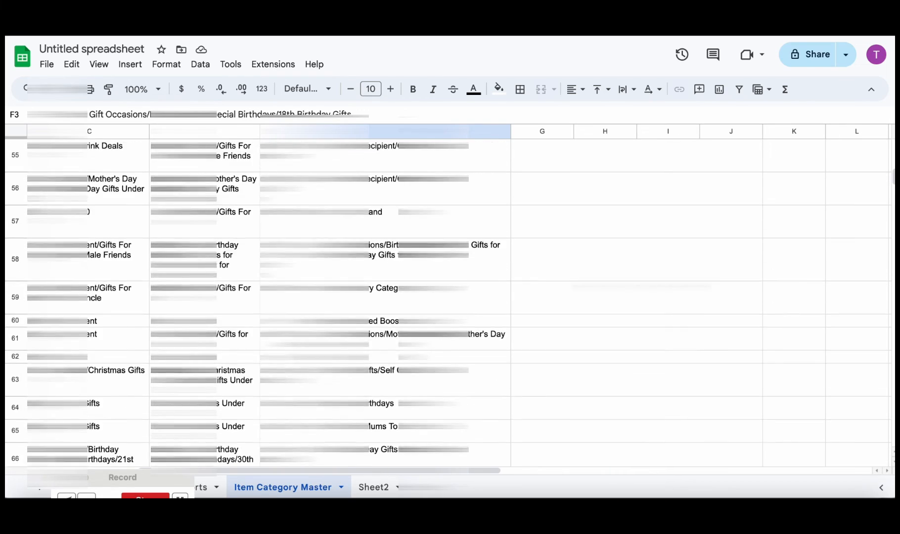
scroll(445, 302, "up", 3)
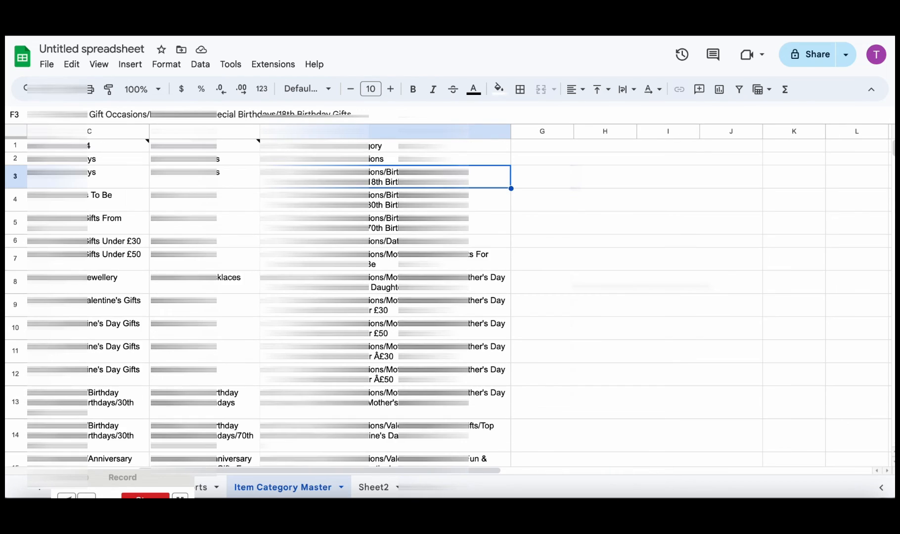
Step: Make the "Item Category" header in cell F1 bold
left_click(366, 146)
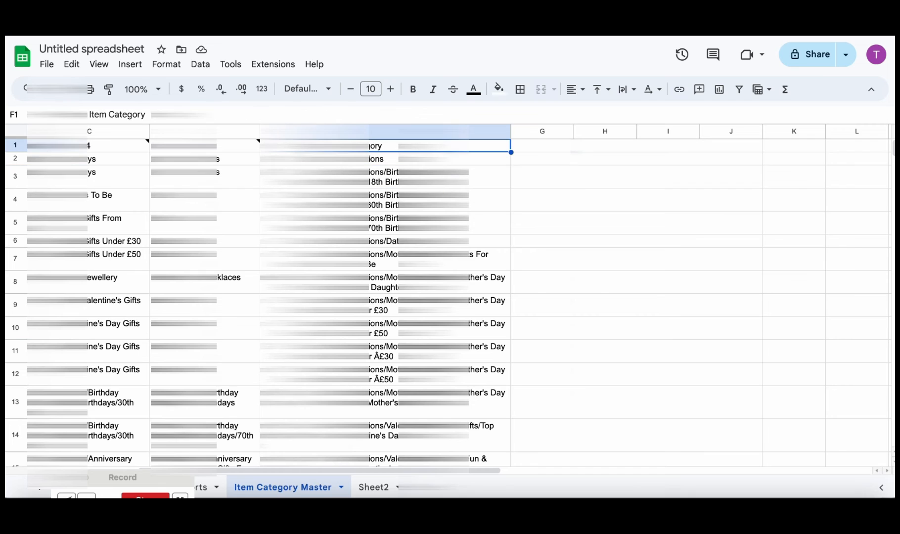
key("ctrl+b")
scroll(386, 245, "left", 3)
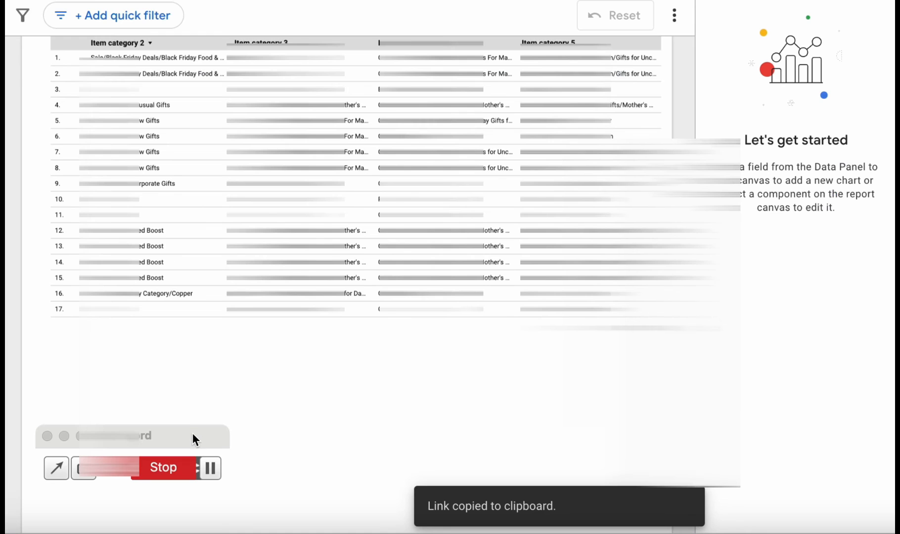
Step: In the Looker Studio report, add Sheet1 of the Item_category_Master spreadsheet as a Google Sheets data source
left_click_drag(193, 438, 181, 526)
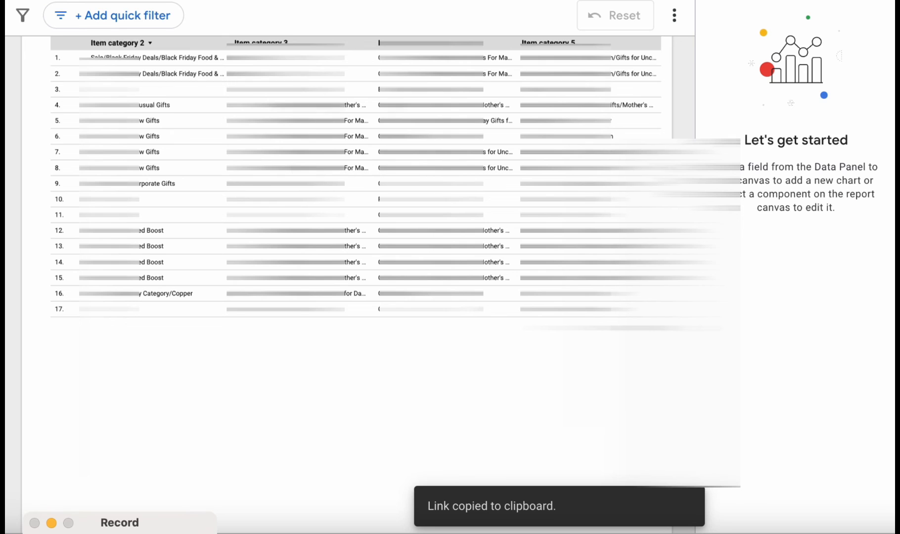
left_click(243, 421)
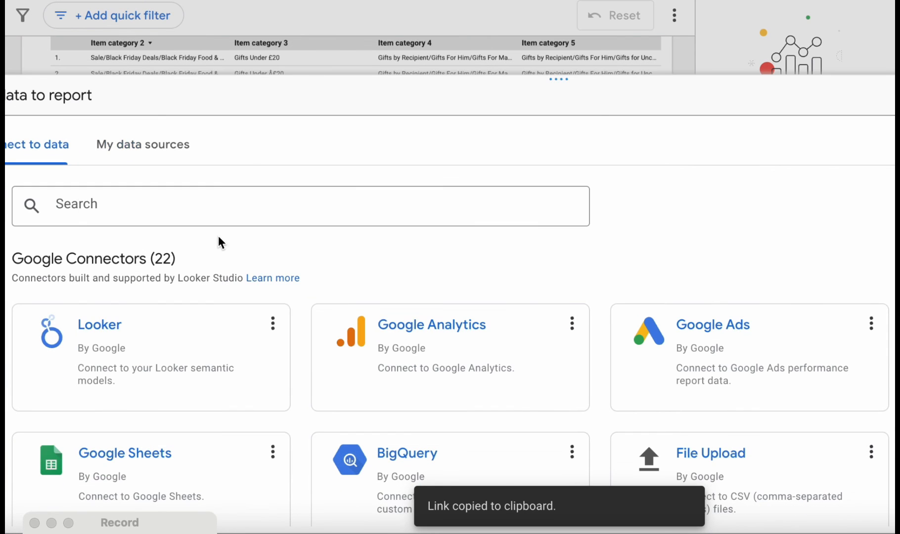
left_click(140, 460)
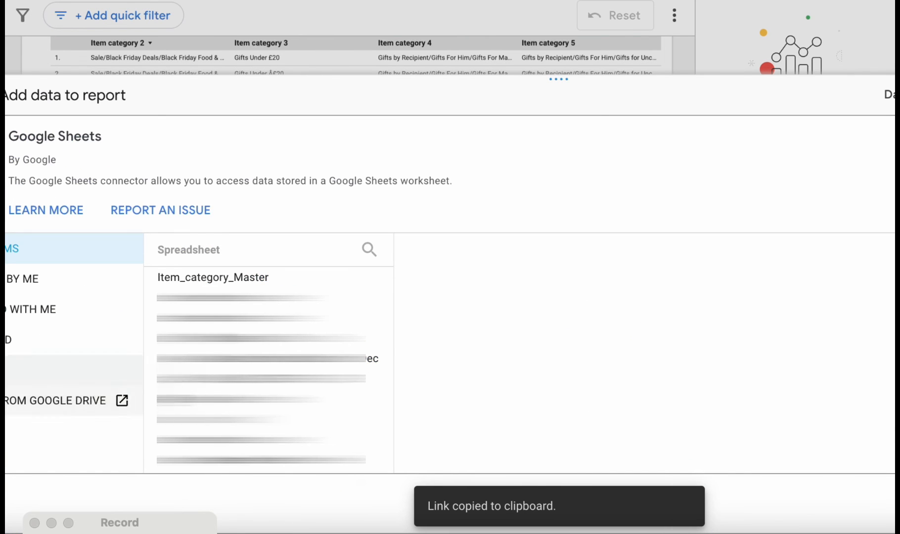
left_click(199, 278)
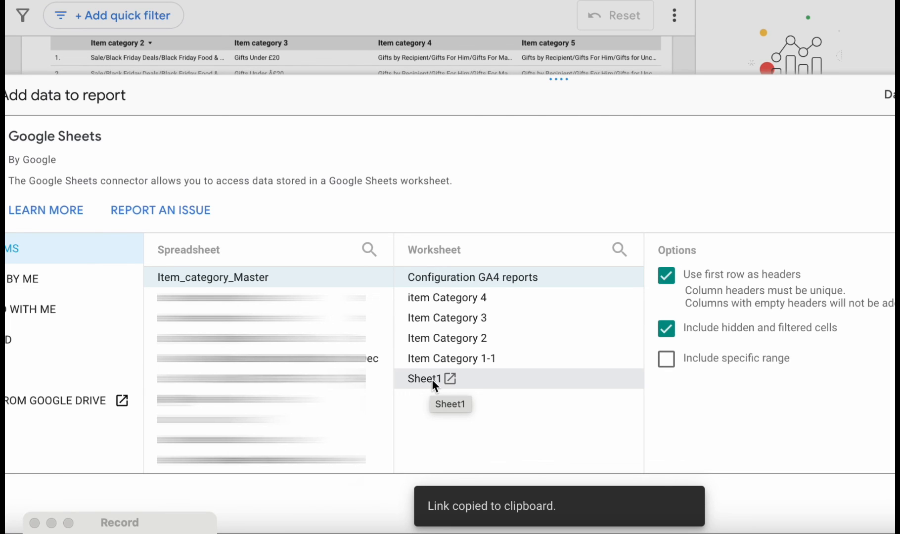
left_click(431, 378)
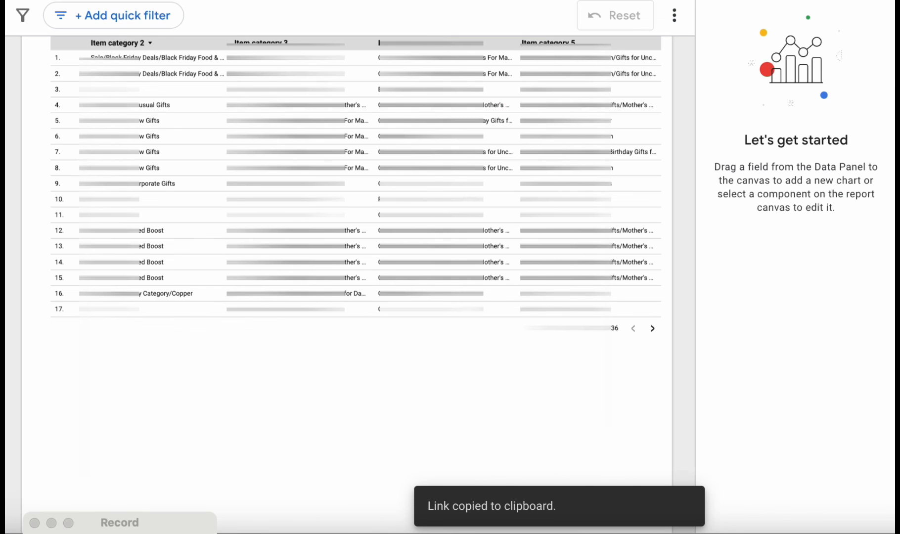
Step: Insert a table chart in the empty canvas area below the existing item category table
scroll(356, 198, "down", 5)
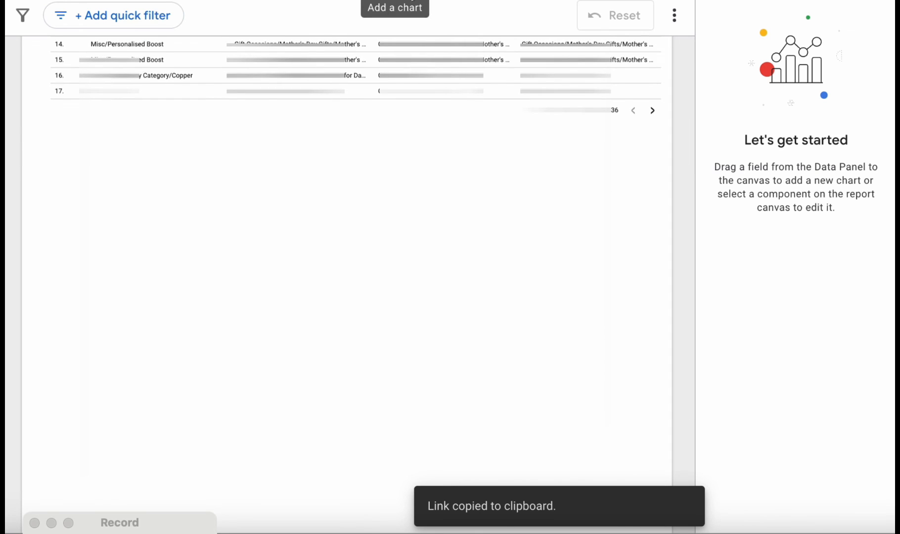
left_click(395, 3)
left_click(372, 39)
left_click(74, 181)
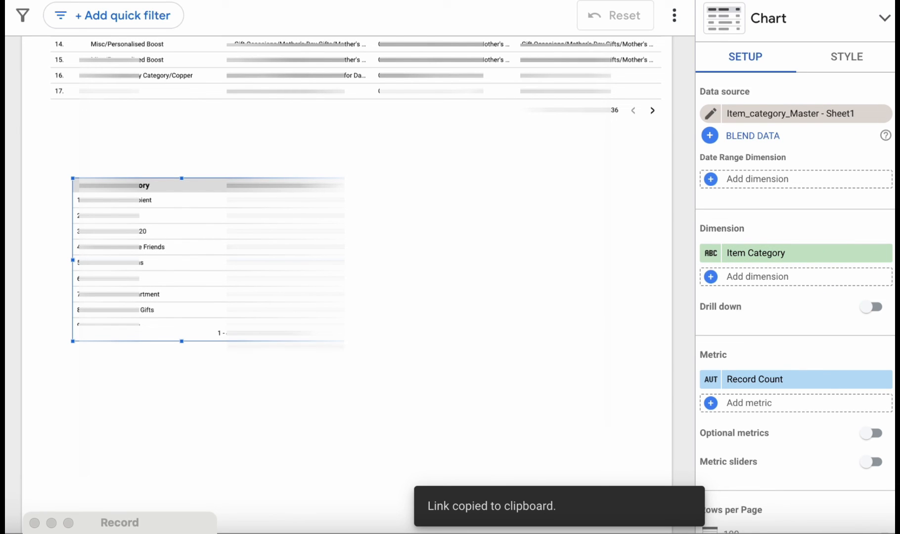
Step: Remove the Record Count metric from the new Item Category table and enlarge the table to show more rows
left_click(882, 379)
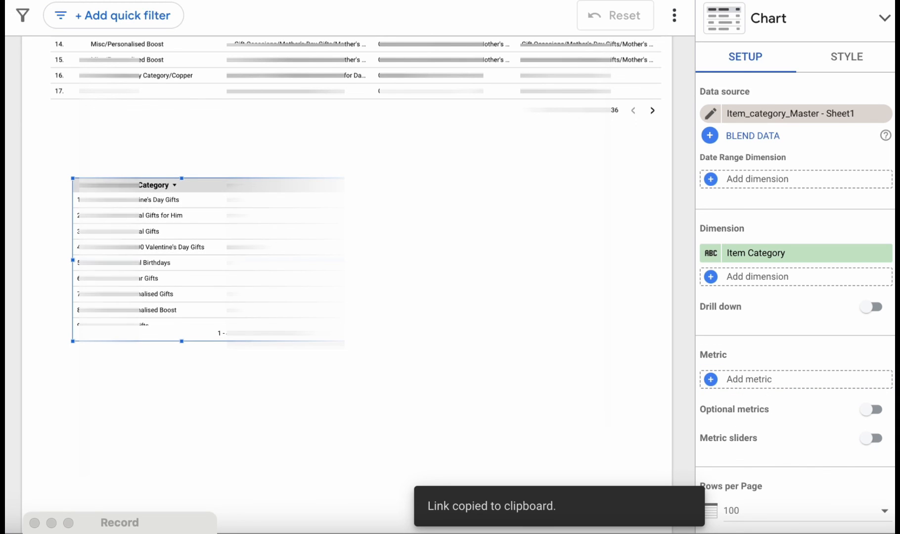
left_click_drag(345, 341, 367, 499)
scroll(214, 318, "down", 2)
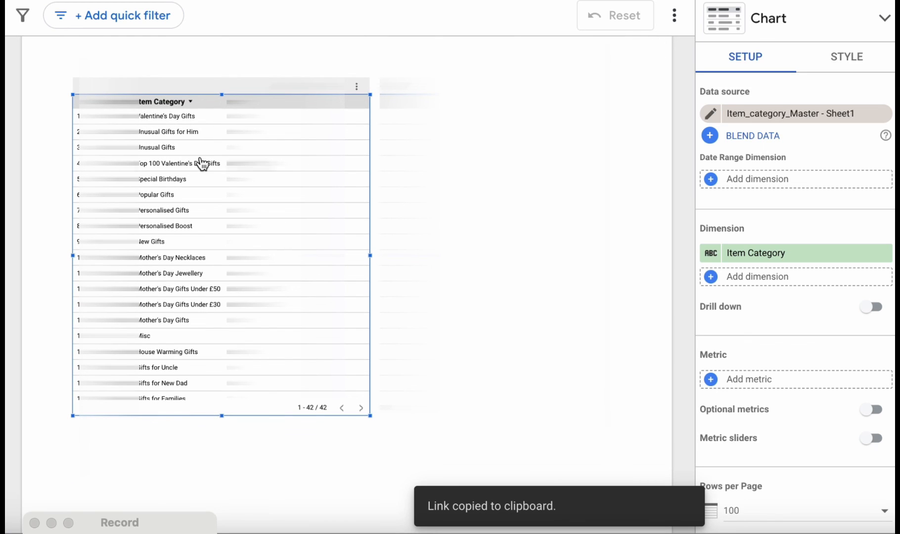
Step: Review the full list in the new Item Category table and compare it with the original item category table above it
scroll(203, 233, "down", 1)
scroll(204, 233, "down", 7)
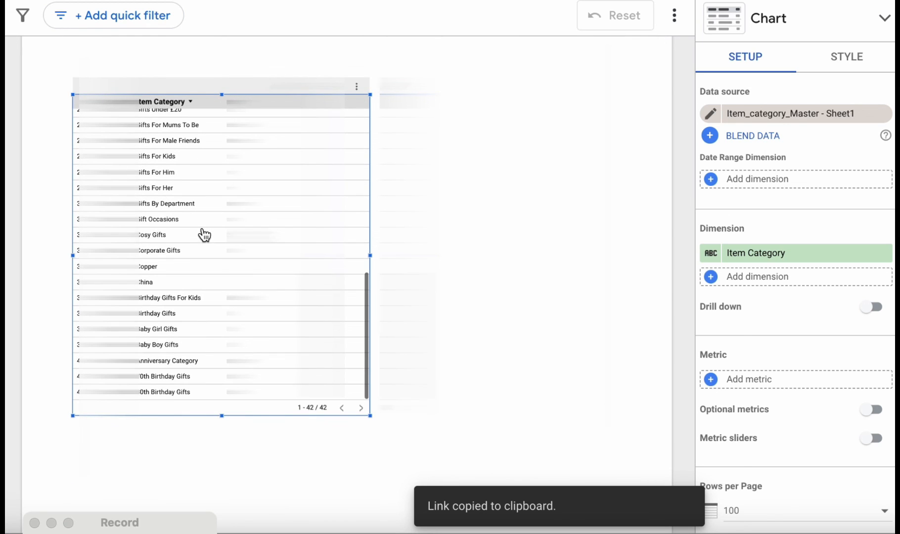
scroll(179, 206, "up", 8)
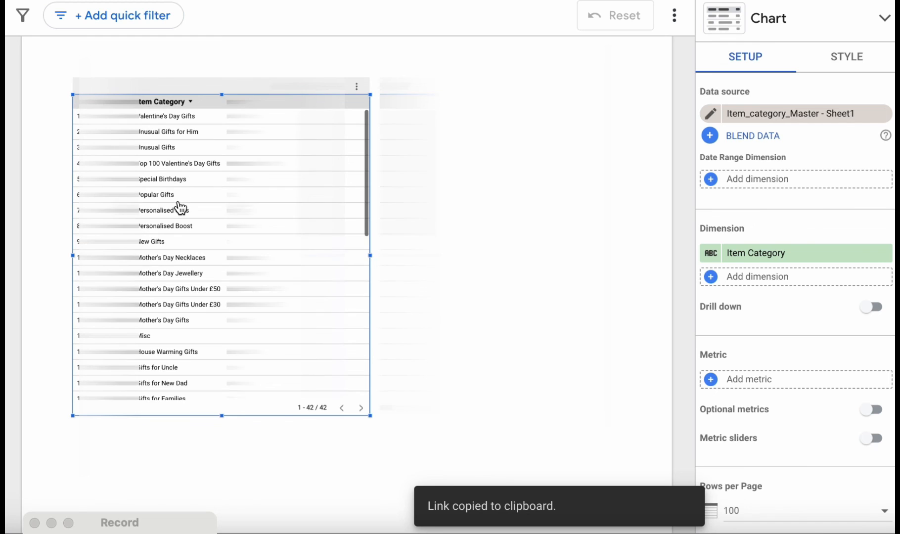
scroll(179, 206, "up", 3)
scroll(168, 149, "up", 4)
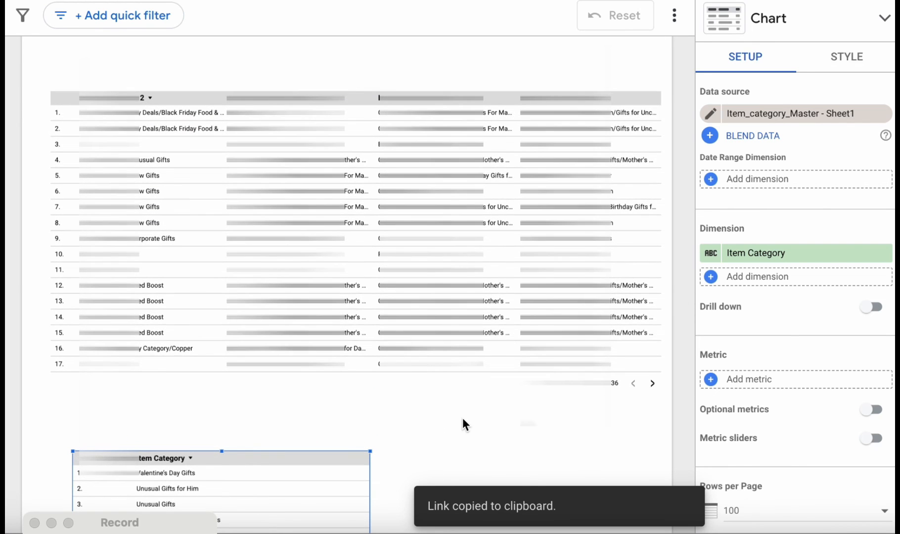
scroll(463, 418, "down", 6)
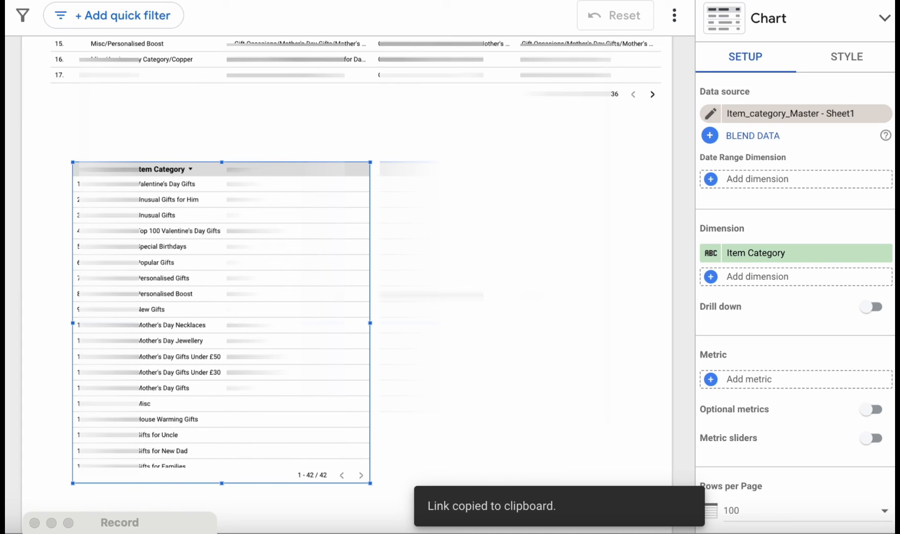
scroll(502, 175, "up", 7)
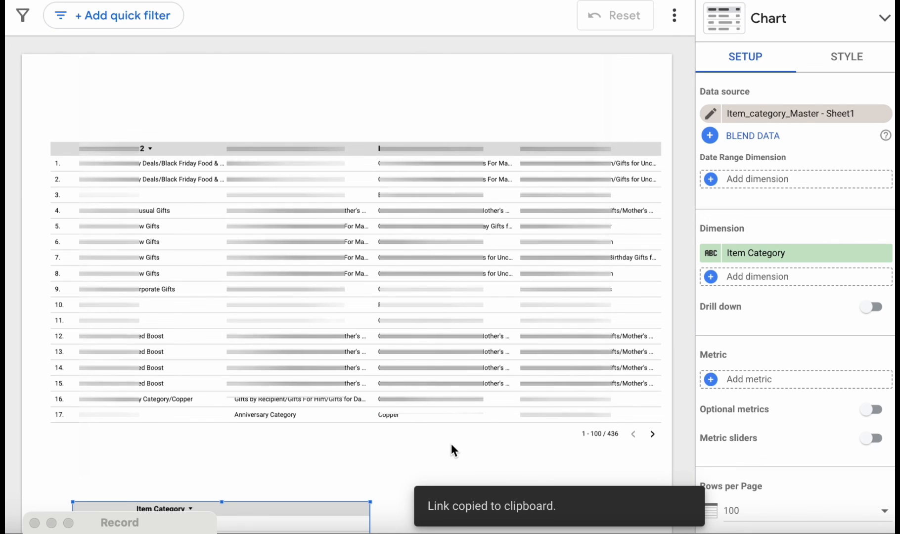
scroll(450, 444, "down", 8)
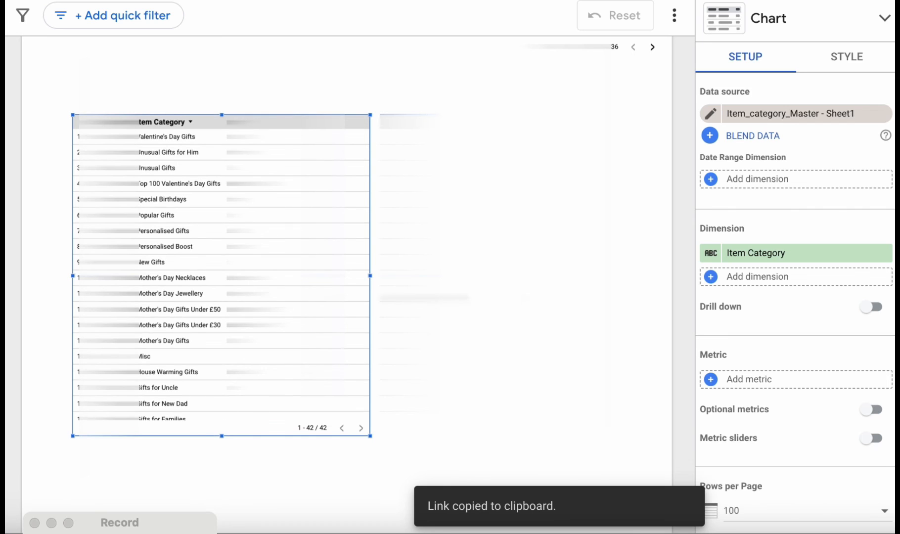
scroll(346, 247, "down", 1)
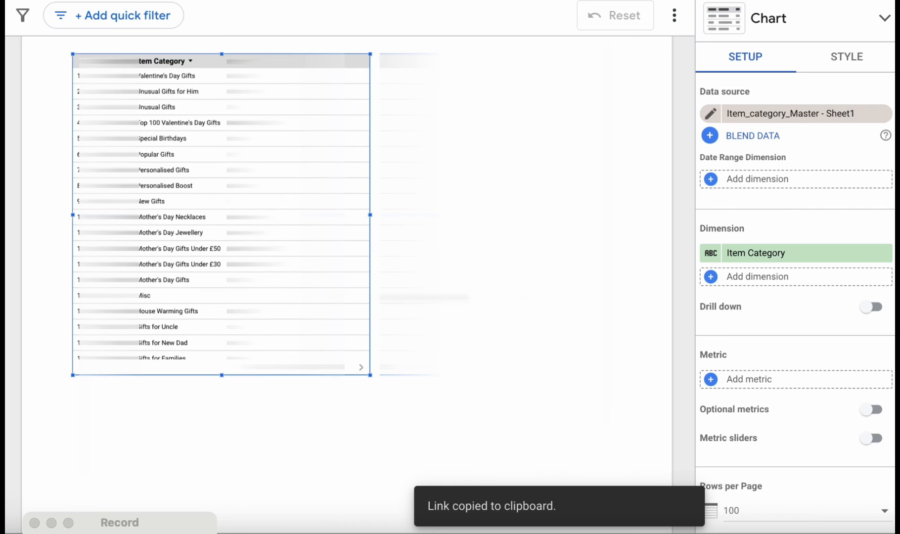